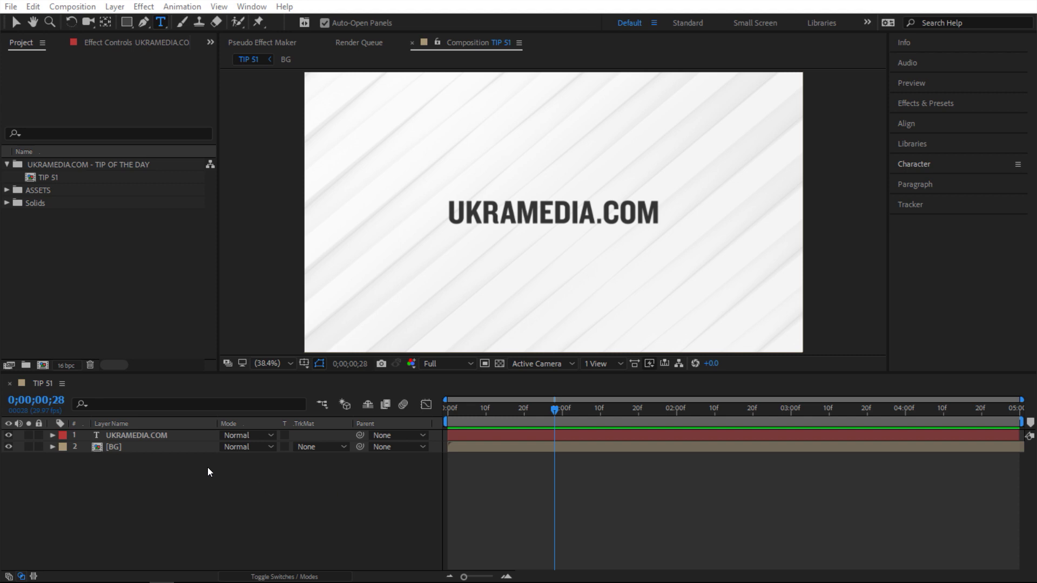
# Expand the UKRAMEDIA.COM text layer and isolate its Source Text property
pyautogui.click(174, 436)
pyautogui.click(52, 436)
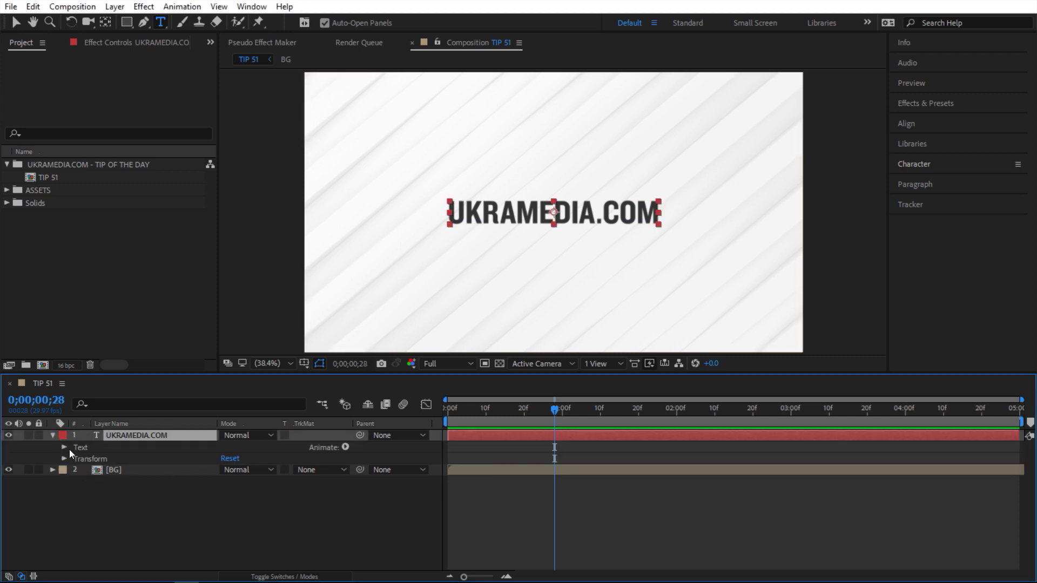
pyautogui.click(64, 447)
pyautogui.click(153, 458)
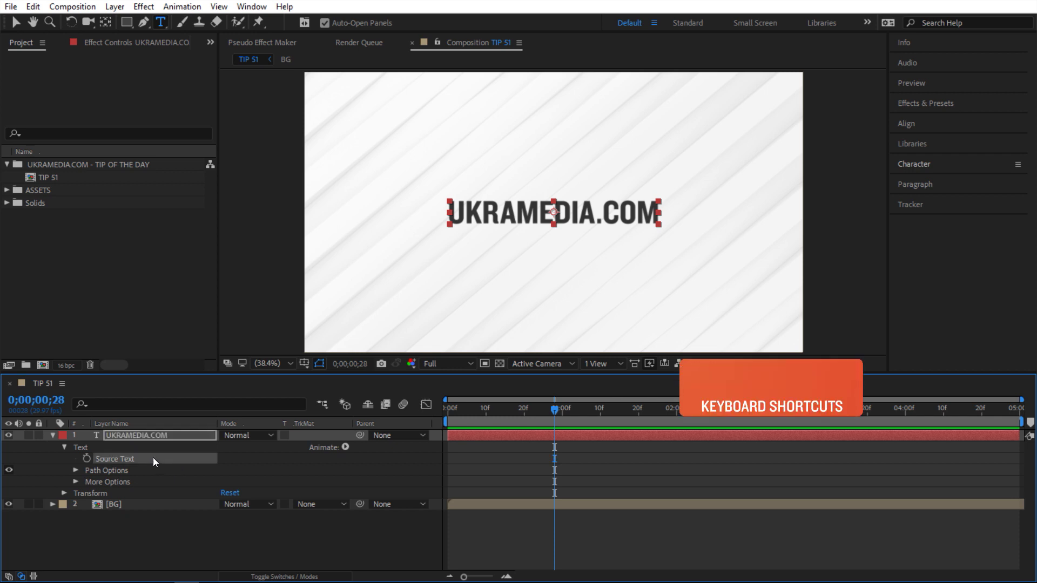
pyautogui.press('s')
pyautogui.press('s')
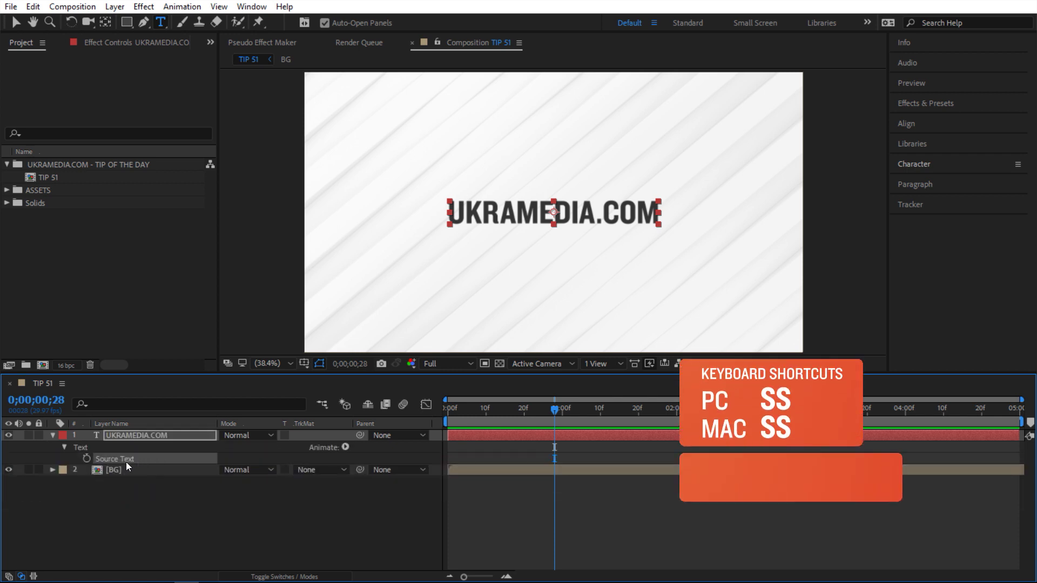
# Add a random() expression to Source Text from the Random Numbers expression menu
pyautogui.keyDown('alt'); pyautogui.click(86, 459); pyautogui.keyUp('alt')
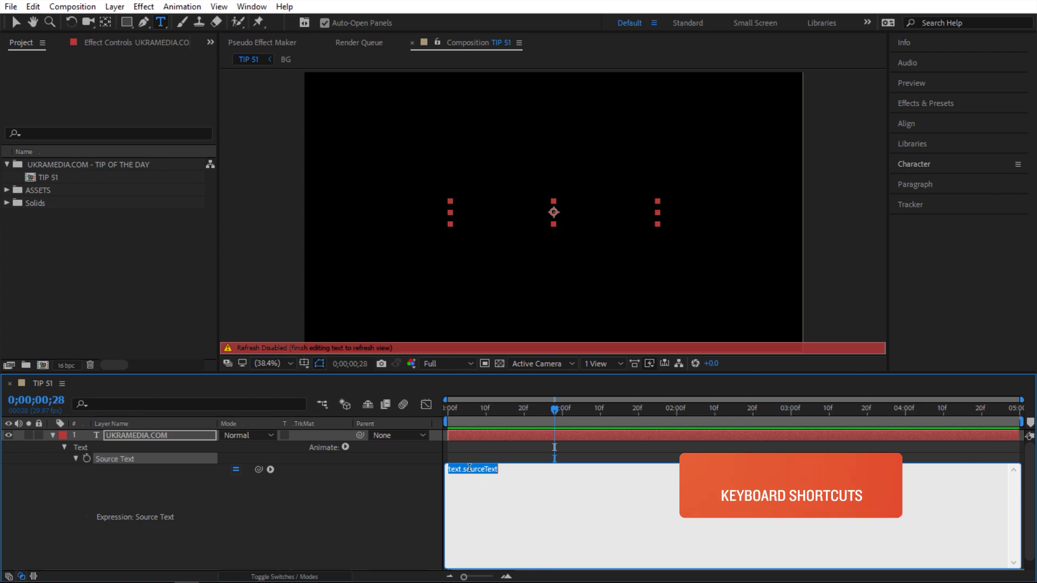
pyautogui.click(270, 469)
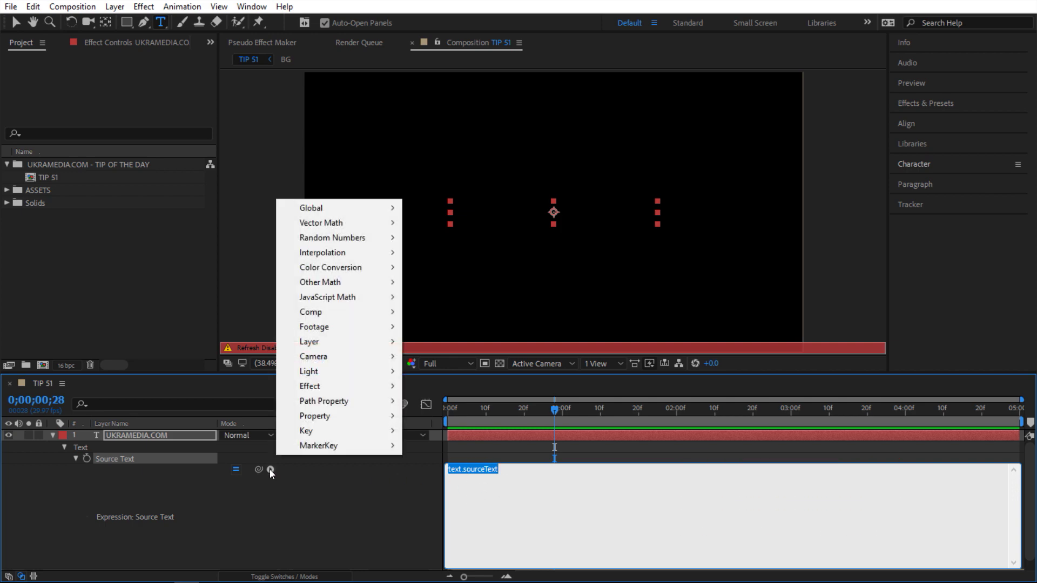
pyautogui.moveTo(340, 244)
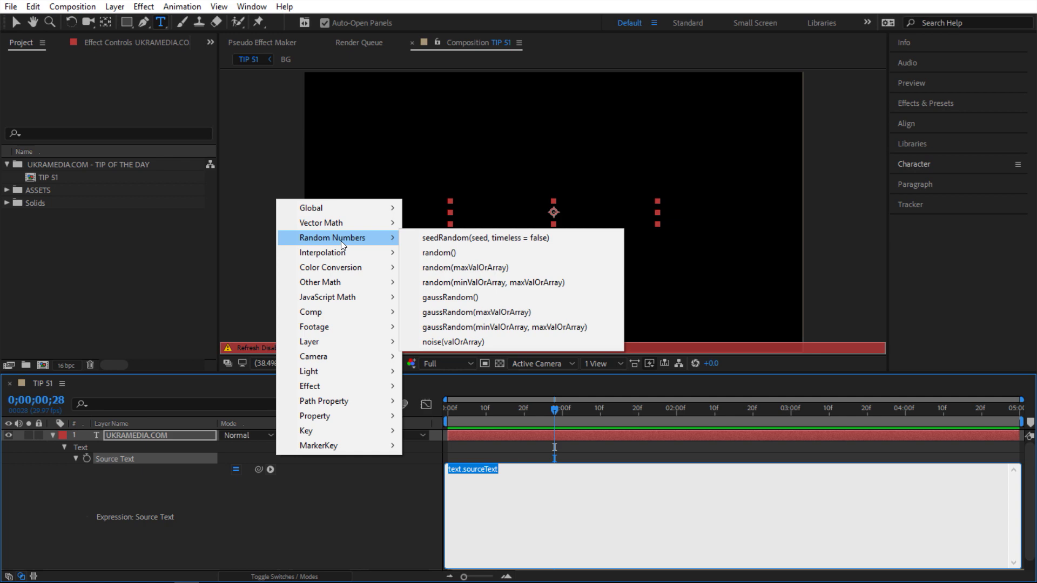
pyautogui.click(442, 254)
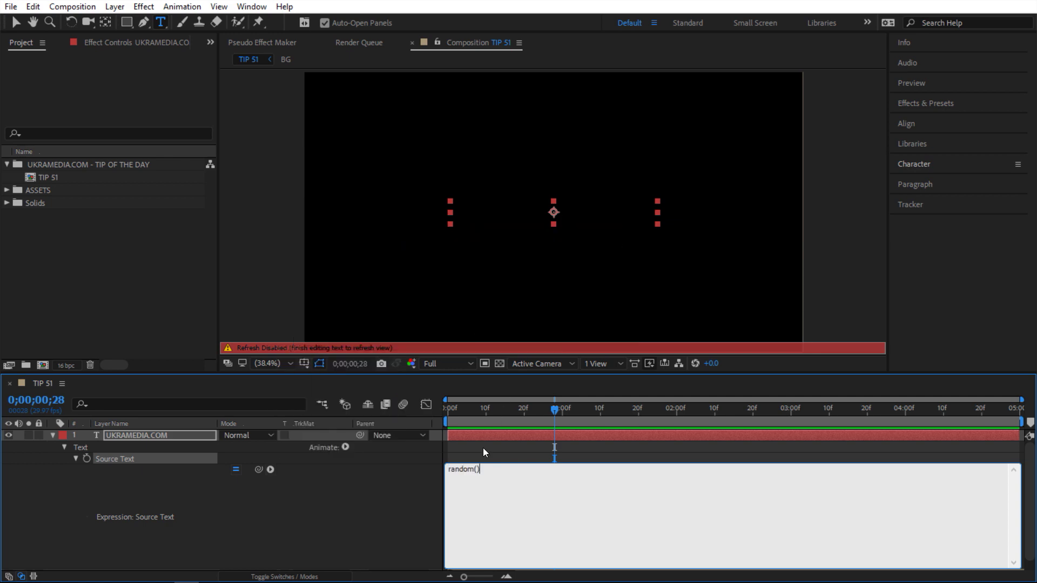
# Commit random(), then change it to random(100) and scrub to preview 0–100 values
pyautogui.click(400, 488)
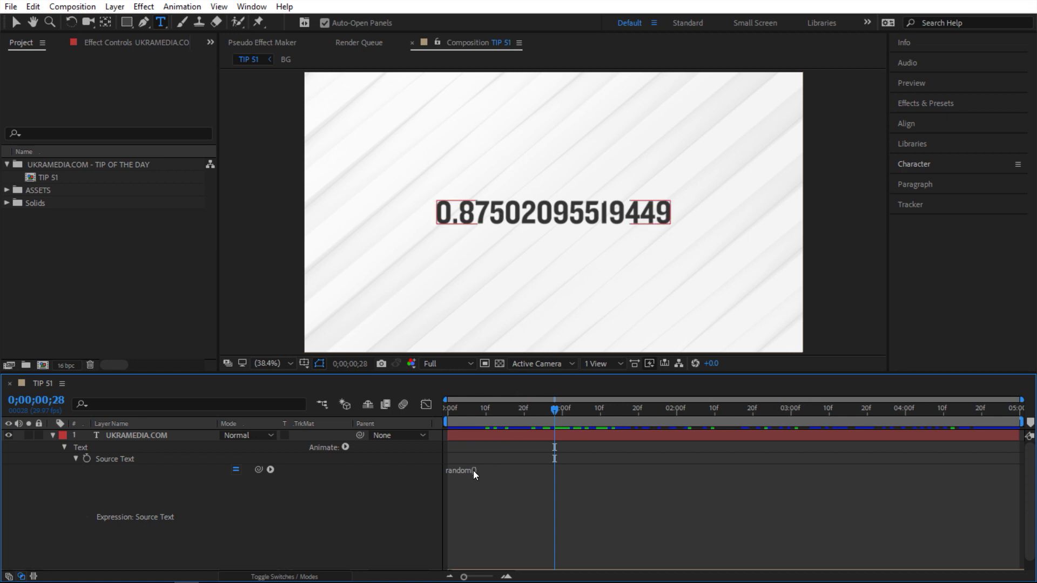
pyautogui.moveTo(500, 412); pyautogui.dragTo(651, 411)
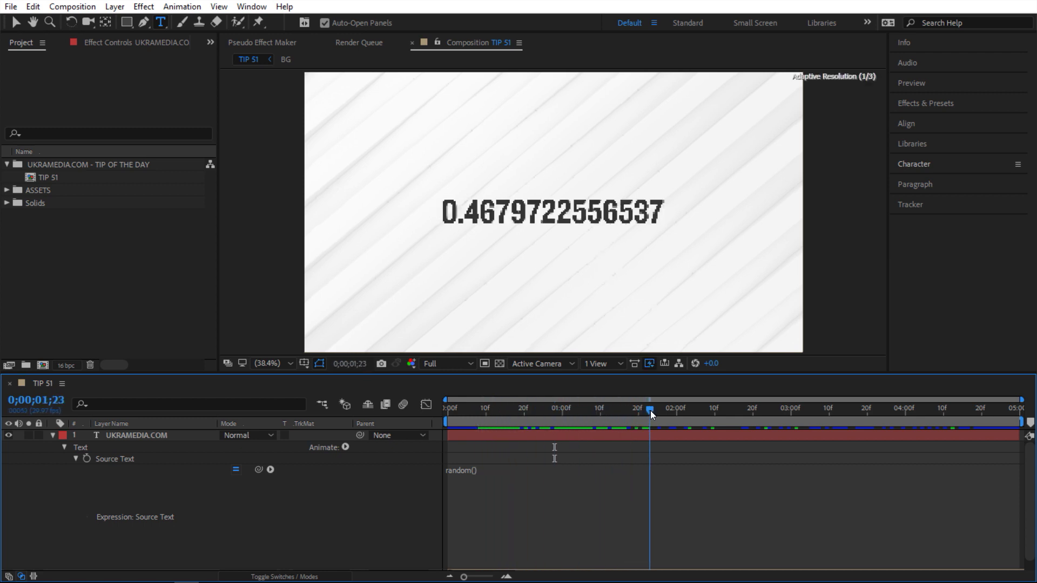
pyautogui.click(472, 470)
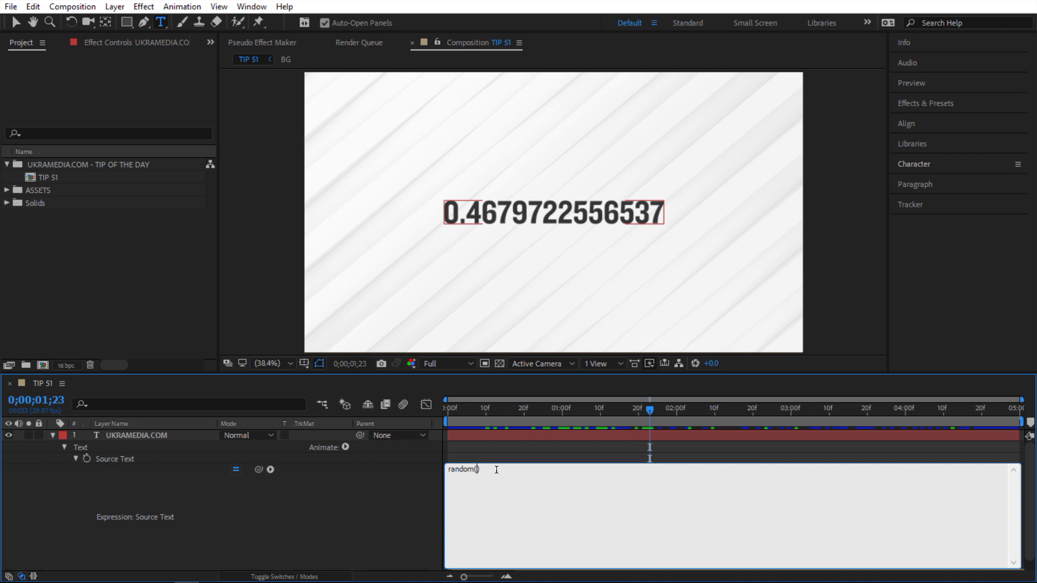
pyautogui.write('100')
pyautogui.click(340, 511)
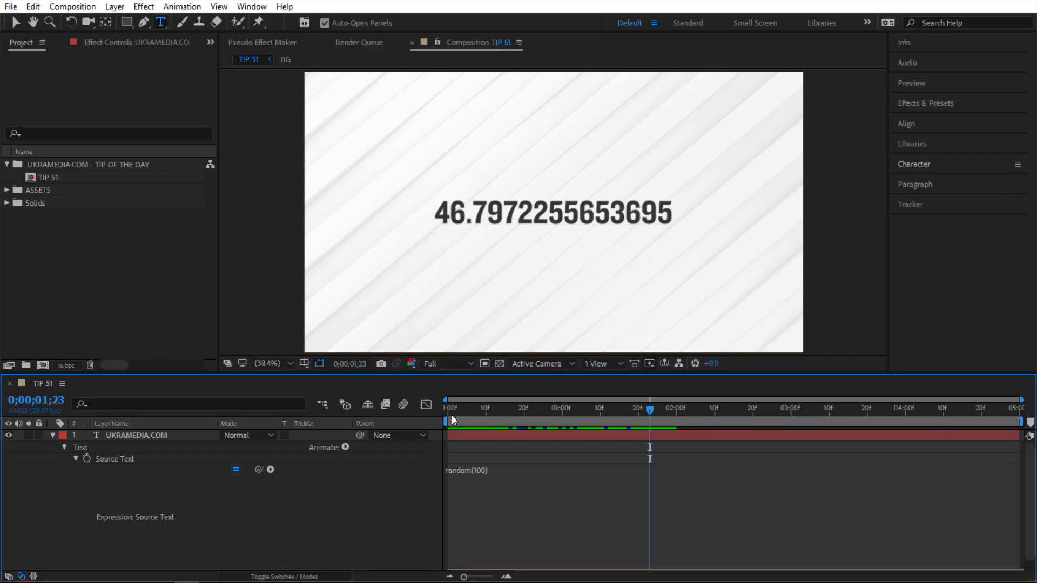
pyautogui.moveTo(459, 410); pyautogui.dragTo(641, 413)
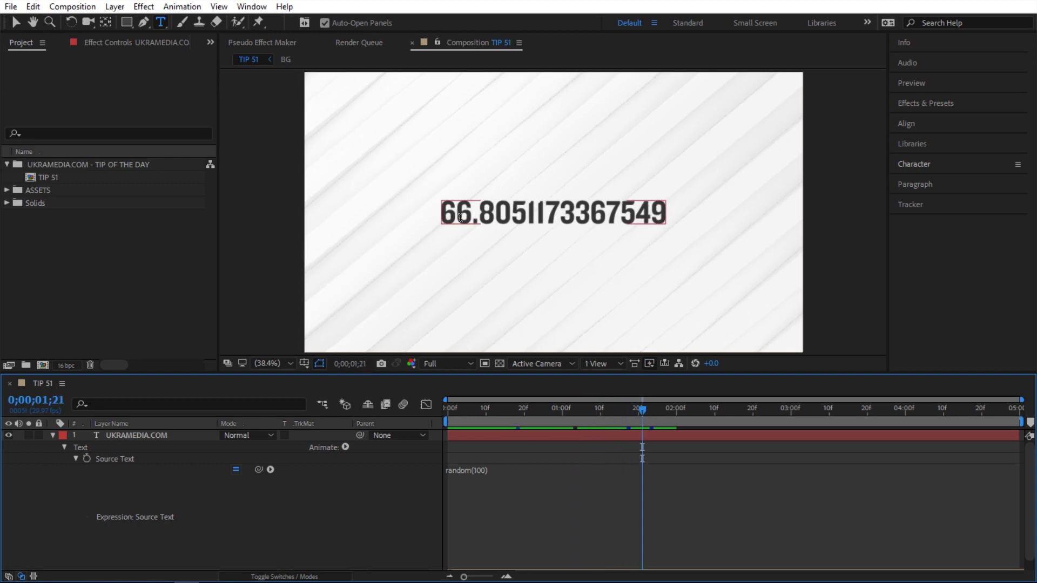
# Change the expression to random(100, 500) and scrub to preview the new range
pyautogui.click(482, 472)
pyautogui.write(', ')
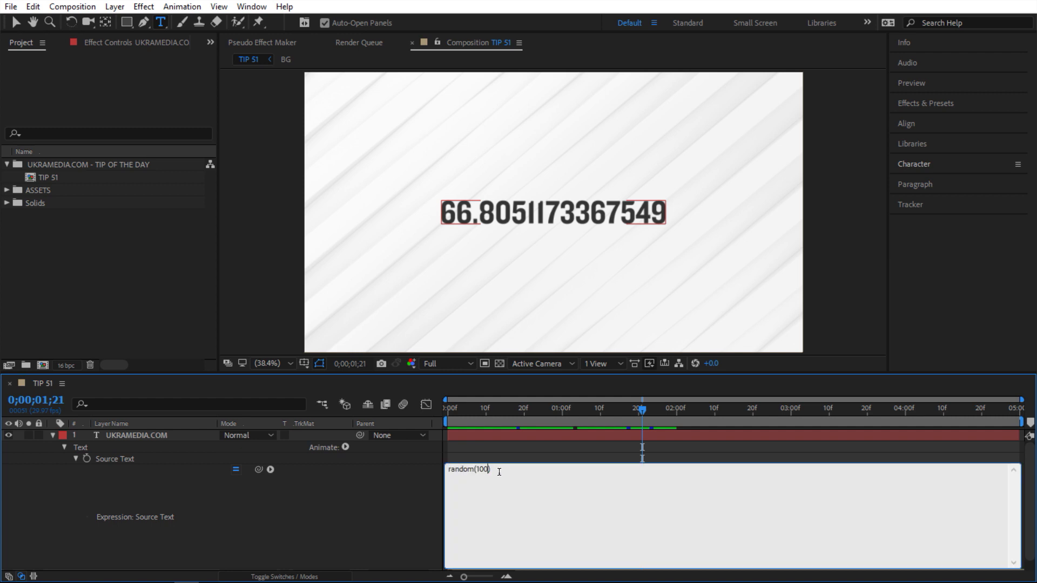
pyautogui.write('500')
pyautogui.click(431, 492)
pyautogui.moveTo(494, 412); pyautogui.dragTo(572, 432)
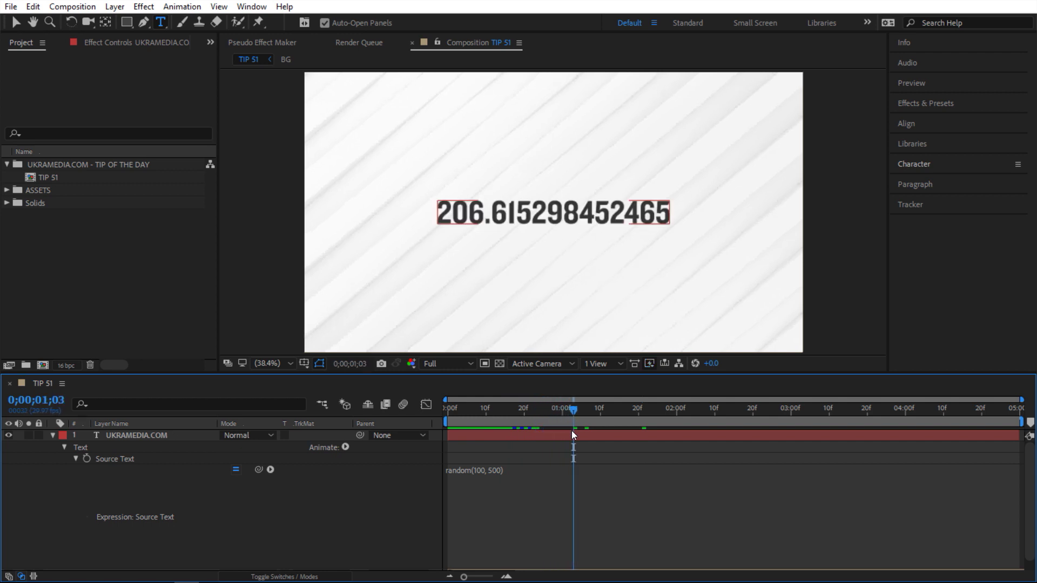
# Rewrite the expression as random([10, 10], [50, 50]) and scrub through the frames
pyautogui.click(507, 470)
pyautogui.moveTo(506, 469); pyautogui.dragTo(476, 469)
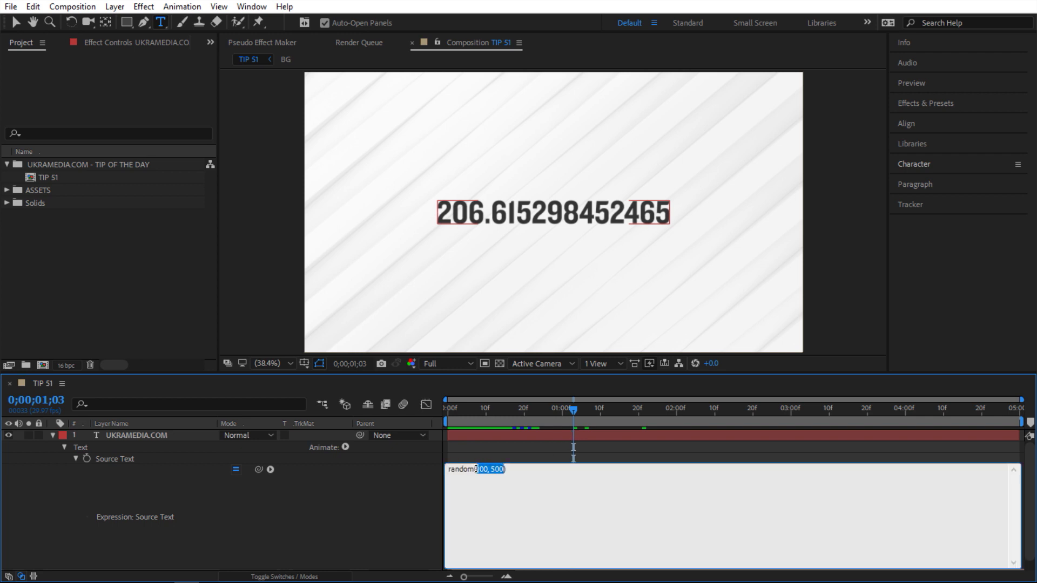
pyautogui.press('BackSpace')
pyautogui.write('[10, 10')
pyautogui.press('Right')
pyautogui.write(', [50, 50')
pyautogui.click(404, 498)
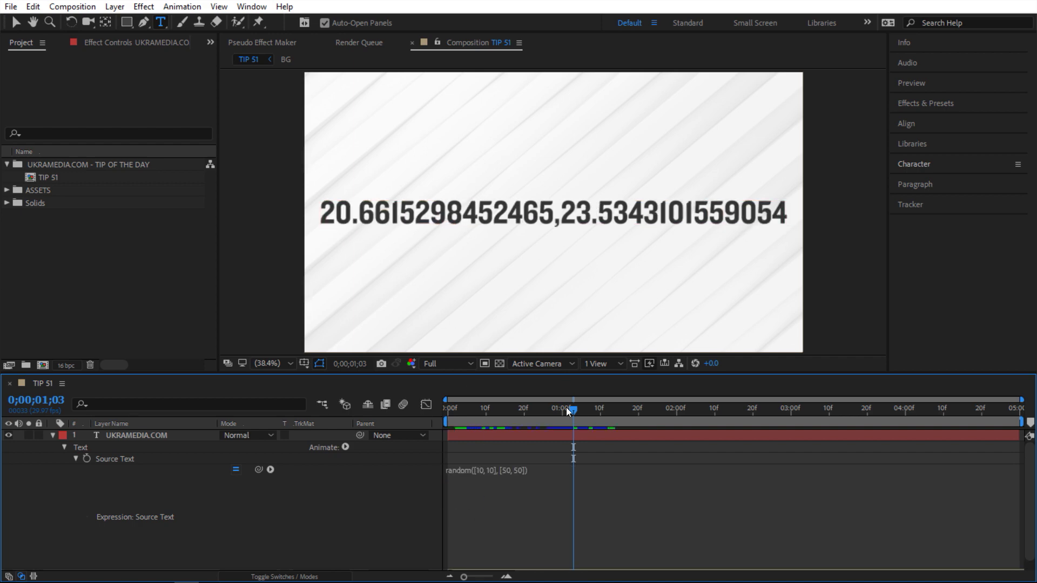
pyautogui.moveTo(568, 411); pyautogui.dragTo(535, 419)
# Append [0] so only the first array value, e.g. 32.8535600246055, is shown
pyautogui.click(551, 467)
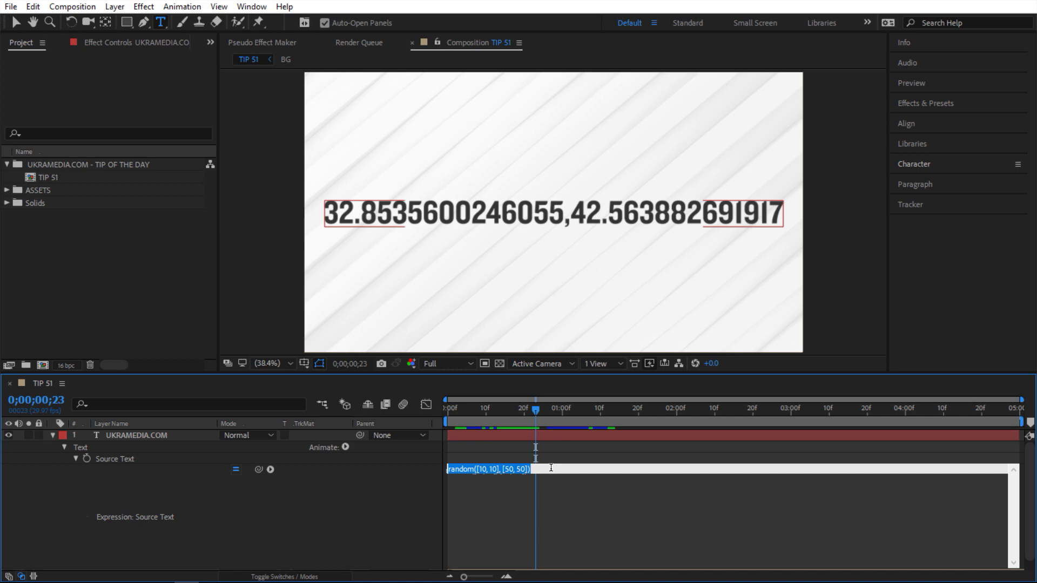
pyautogui.click(566, 468)
pyautogui.write('[0]')
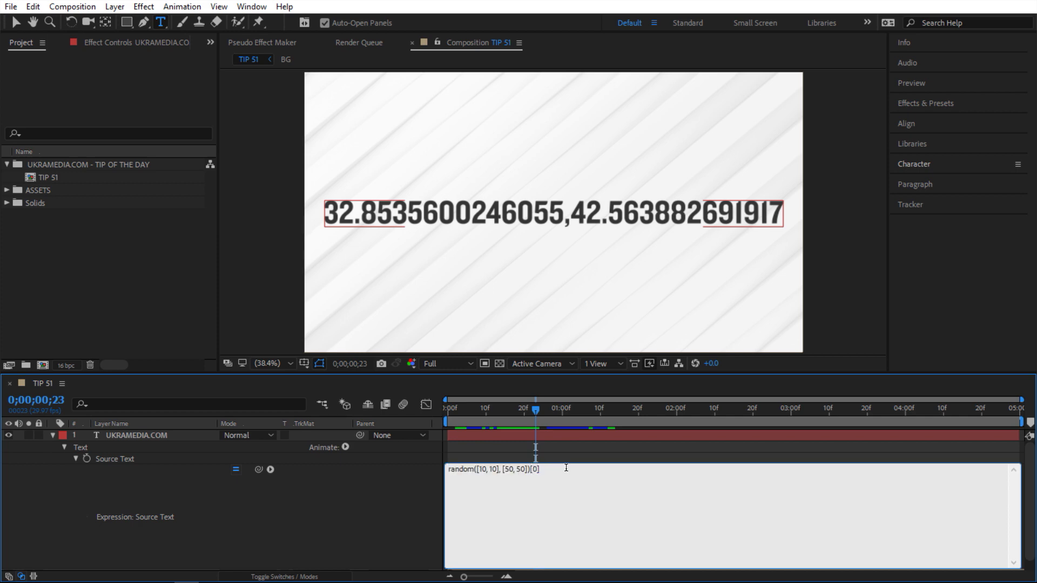
pyautogui.click(399, 488)
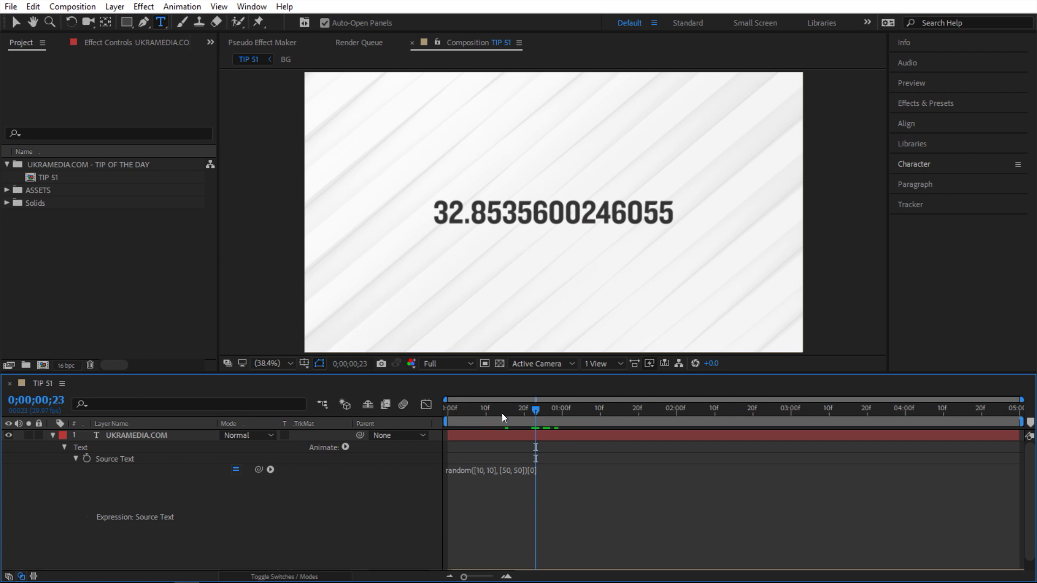
# Replace the arguments with (100, 400) and scrub to preview values like 117.025276044622
pyautogui.click(505, 473)
pyautogui.moveTo(540, 471); pyautogui.dragTo(474, 473)
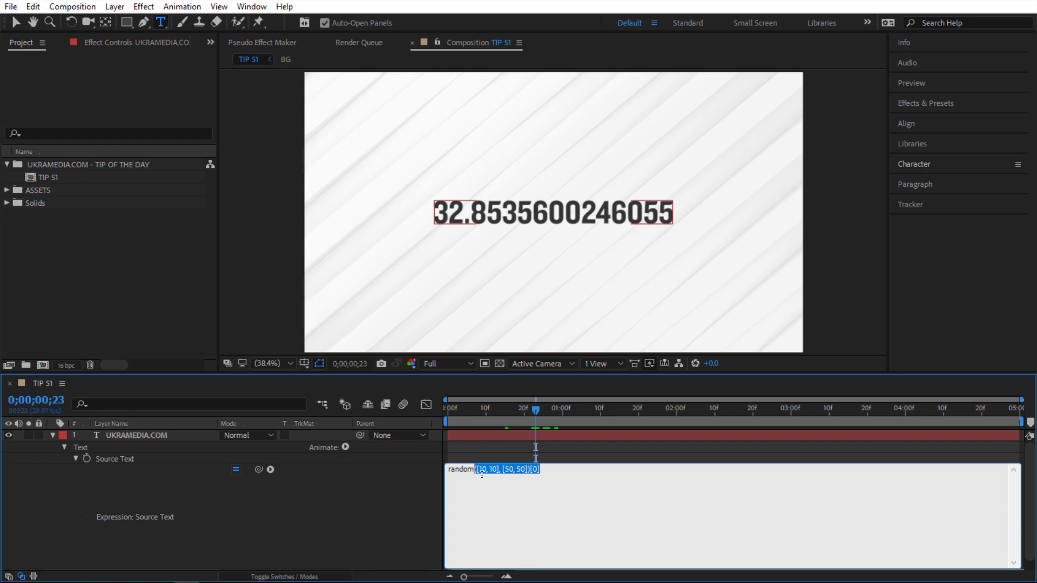
pyautogui.write('(100, 400')
pyautogui.click(442, 476)
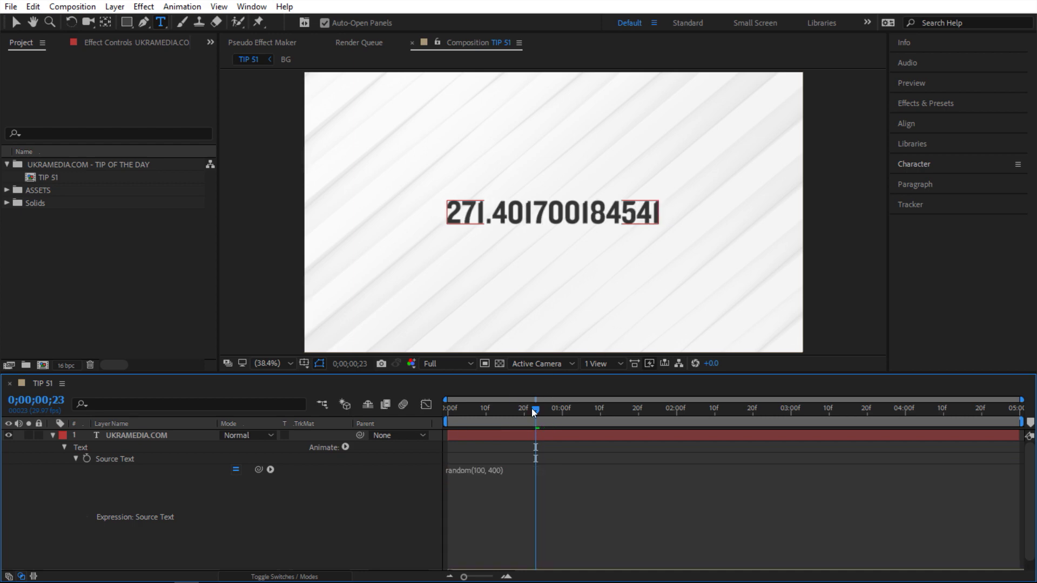
pyautogui.moveTo(533, 409)
pyautogui.mouseDown()
pyautogui.moveTo(600, 415)
pyautogui.moveTo(516, 415)
pyautogui.mouseUp()
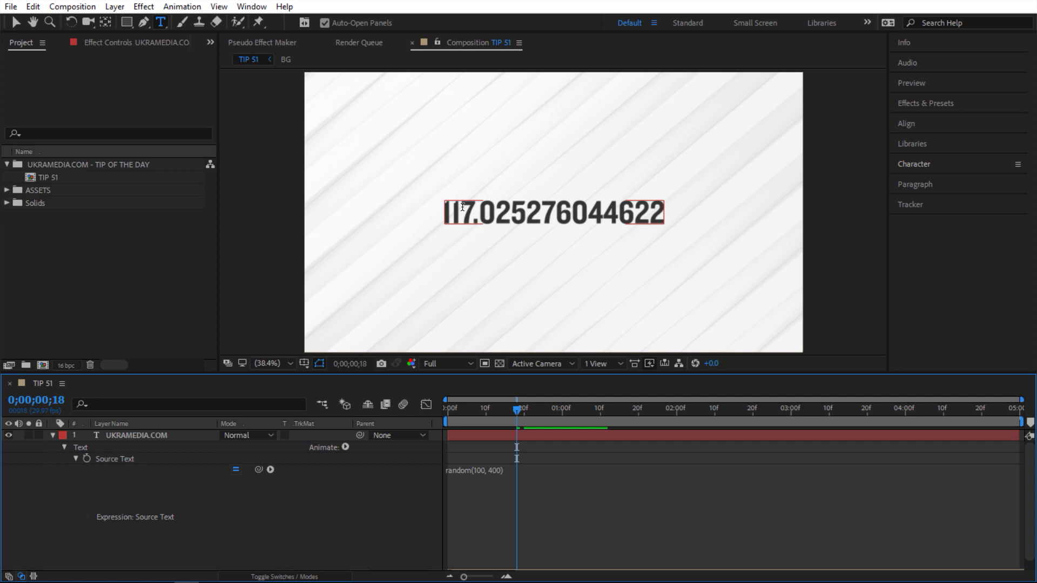
# Insert seedRandom on a new first line above random(100, 400) with seed 5
pyautogui.click(448, 471)
pyautogui.click(449, 469)
pyautogui.press('Return')
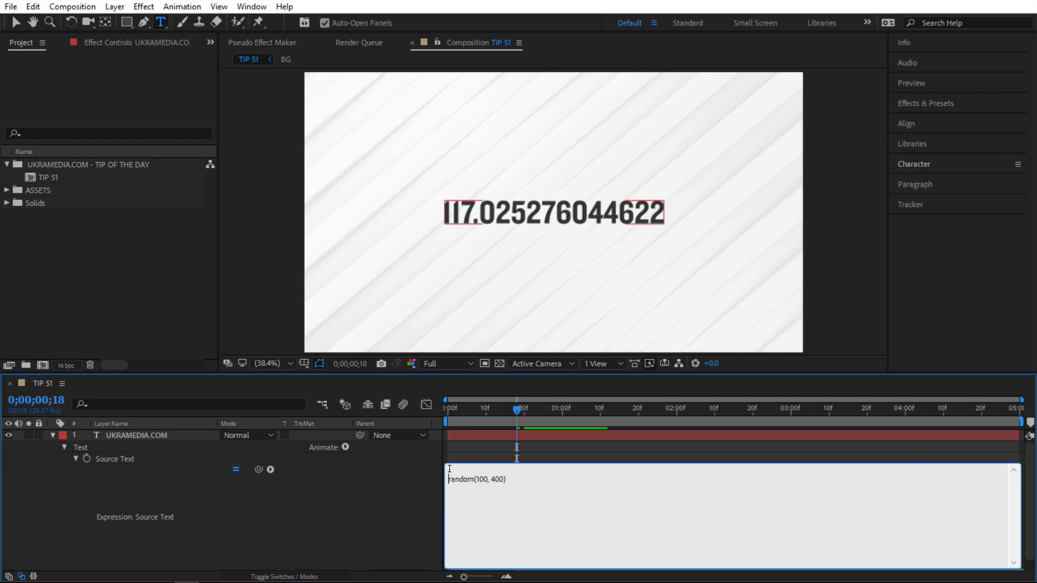
pyautogui.click(459, 471)
pyautogui.click(271, 470)
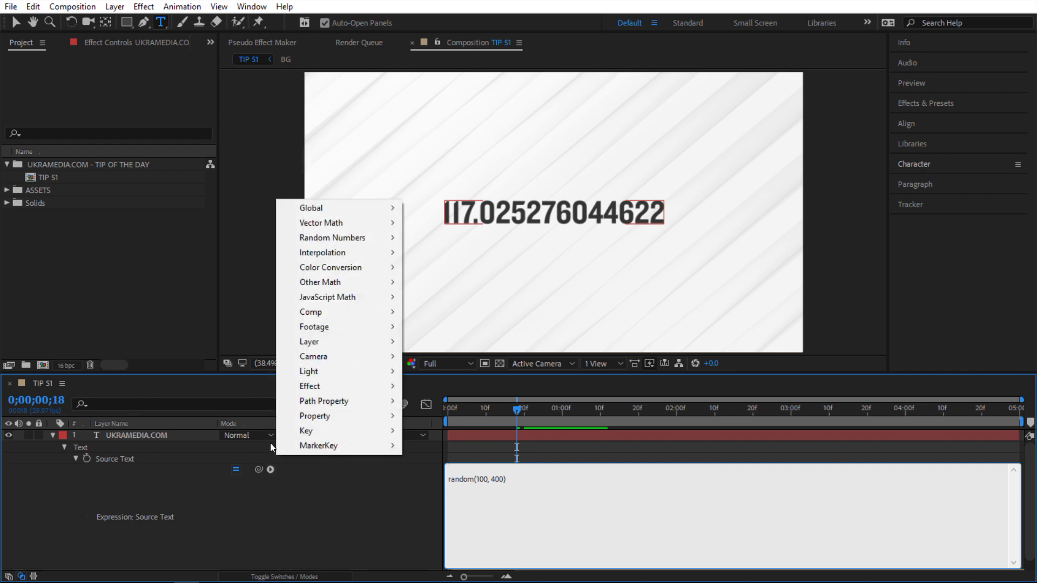
pyautogui.moveTo(329, 238)
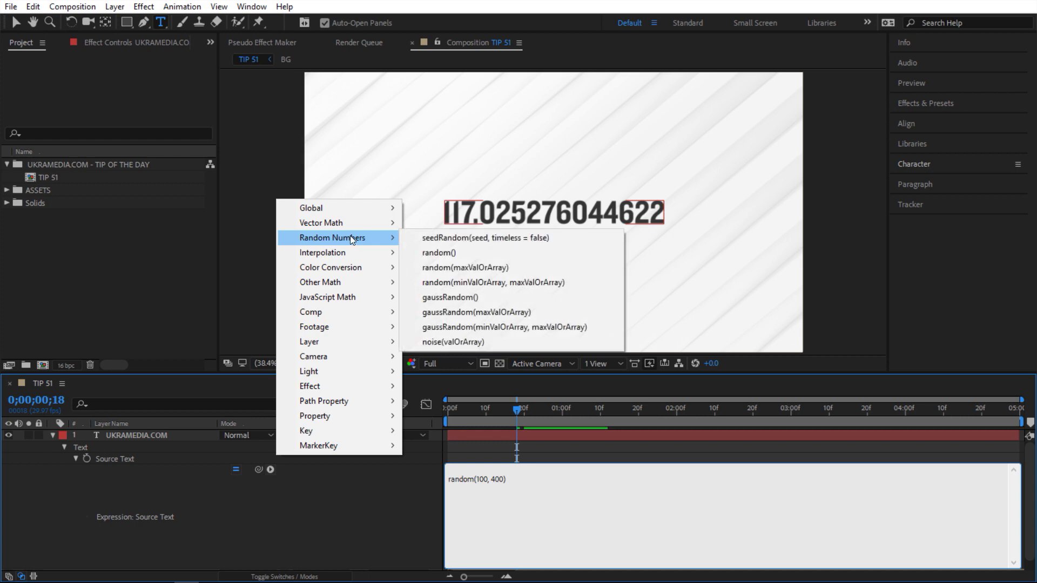
pyautogui.click(468, 238)
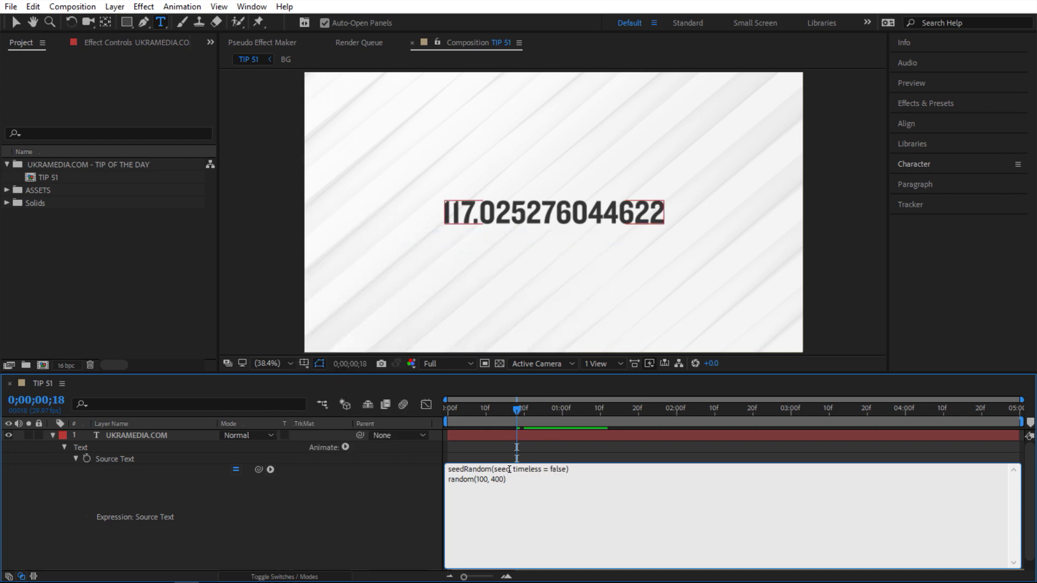
pyautogui.moveTo(510, 470); pyautogui.dragTo(494, 469)
pyautogui.write('5')
pyautogui.click(420, 466)
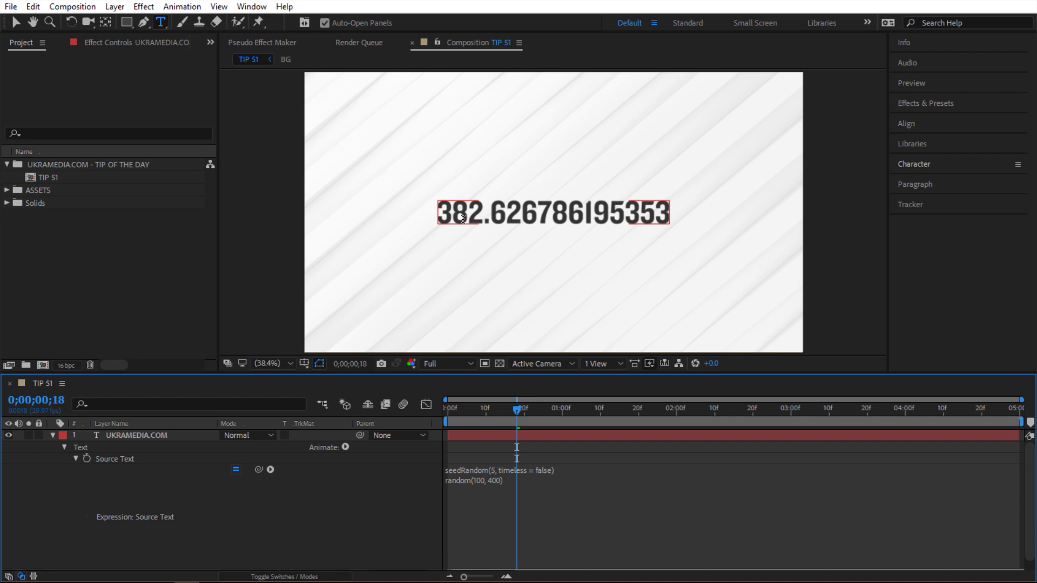
# Change the seedRandom seed to 6 and scrub to watch the number
pyautogui.click(497, 468)
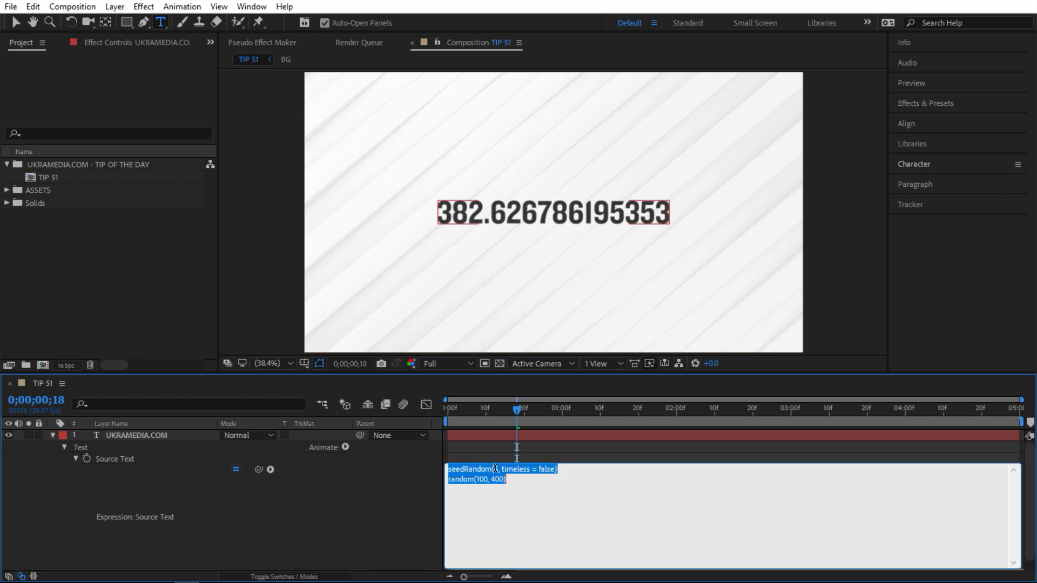
pyautogui.doubleClick(496, 469)
pyautogui.write('6')
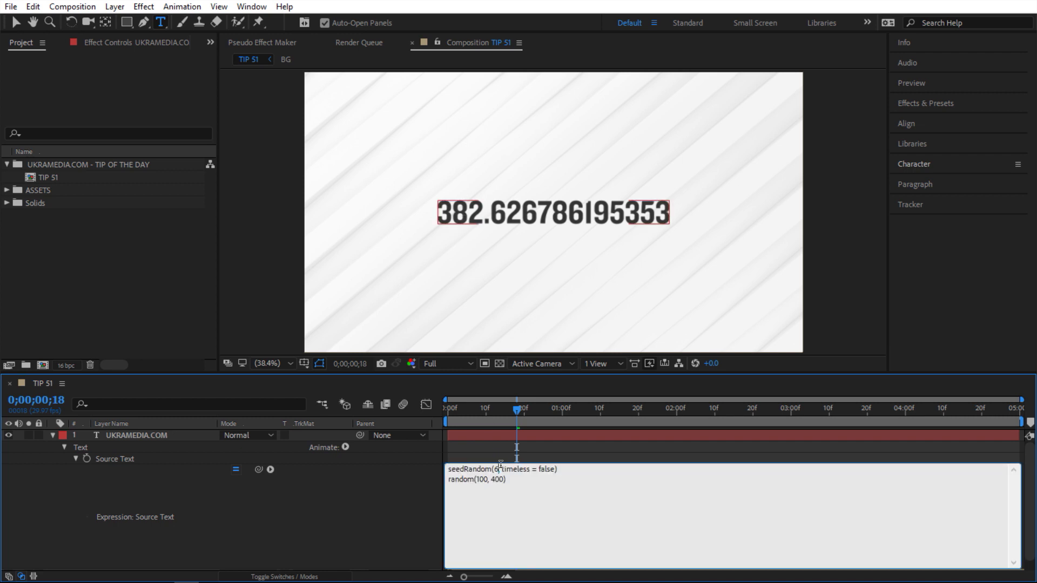
pyautogui.click(394, 491)
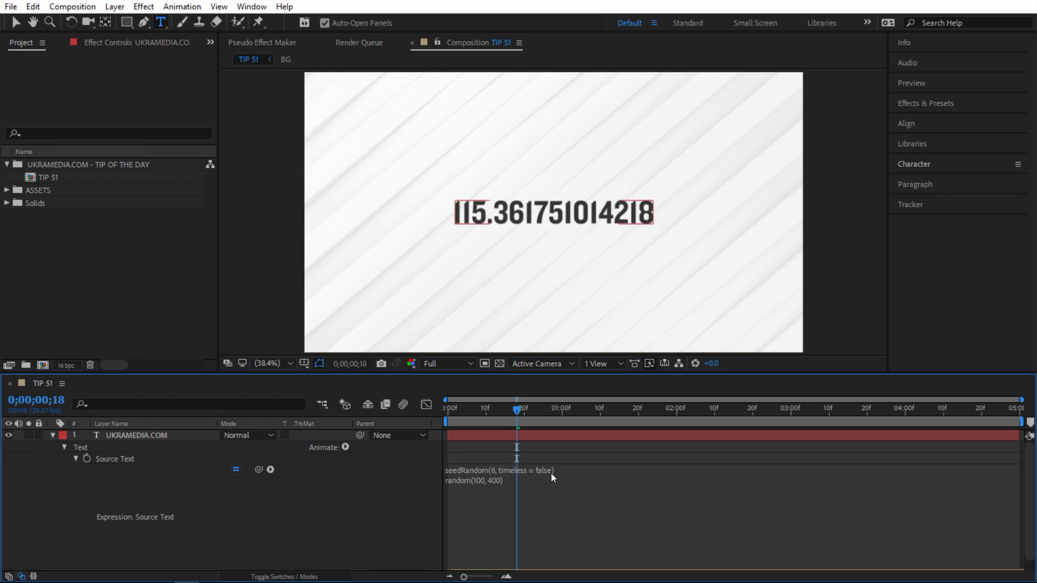
pyautogui.moveTo(516, 412); pyautogui.dragTo(490, 418)
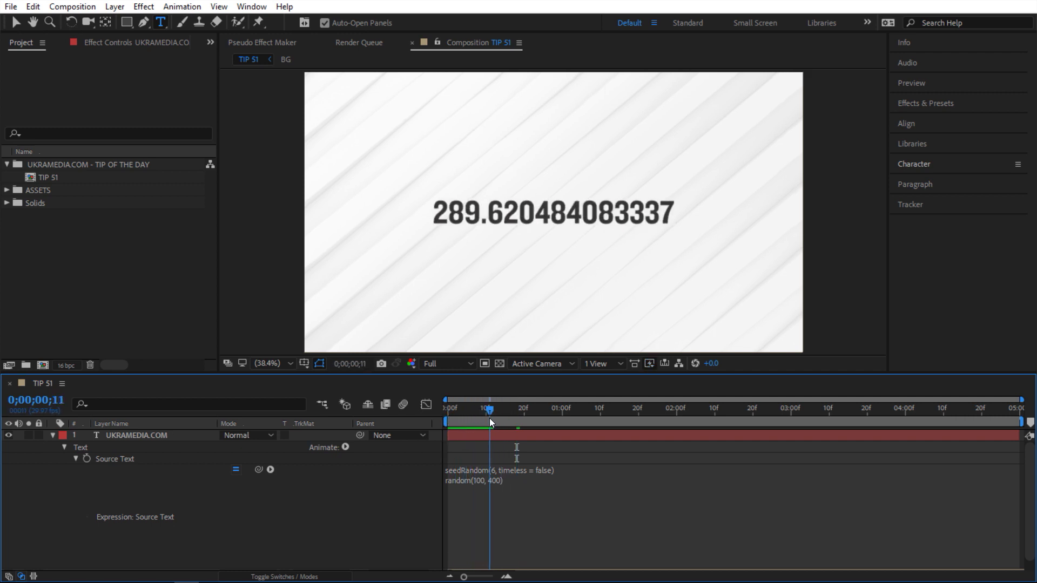
# Set seedRandom's timeless argument to true so the value no longer changes
pyautogui.click(548, 468)
pyautogui.moveTo(556, 468); pyautogui.dragTo(538, 469)
pyautogui.write('true)')
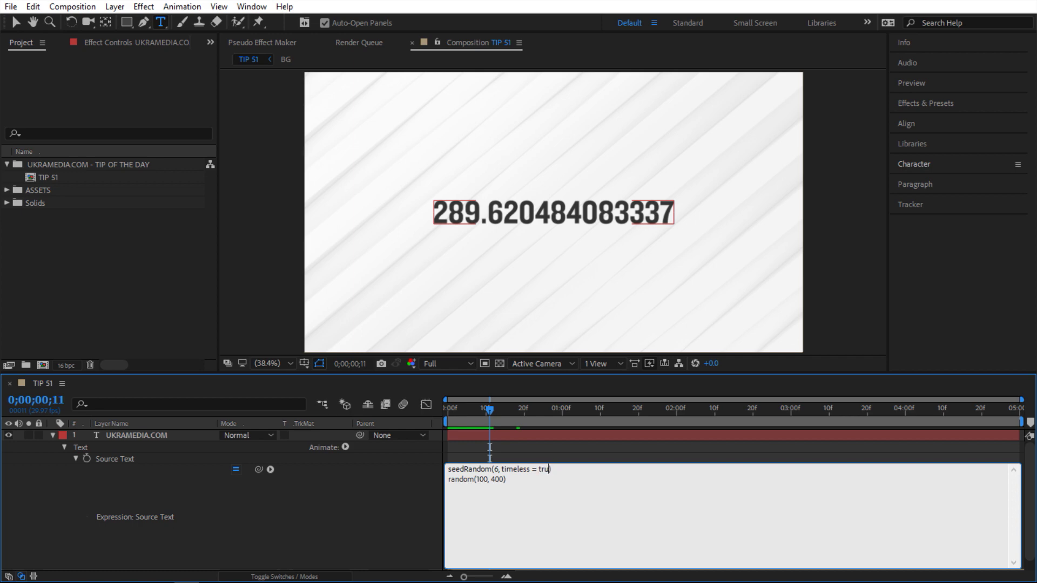
pyautogui.click(546, 449)
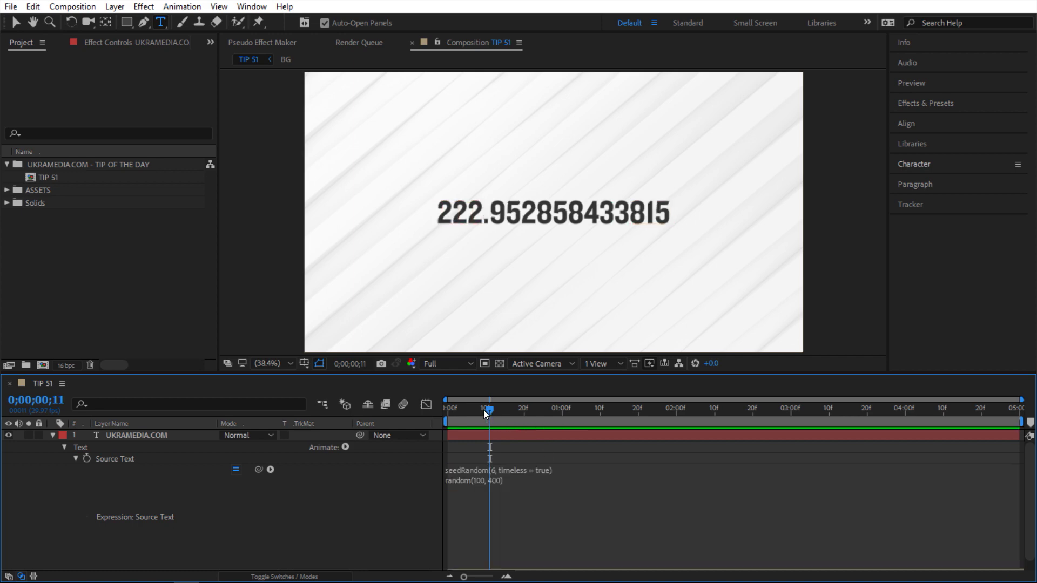
pyautogui.moveTo(484, 410); pyautogui.dragTo(440, 416)
# Change the seed to 8, confirming the text holds 341.518315961938 across frames
pyautogui.click(460, 436)
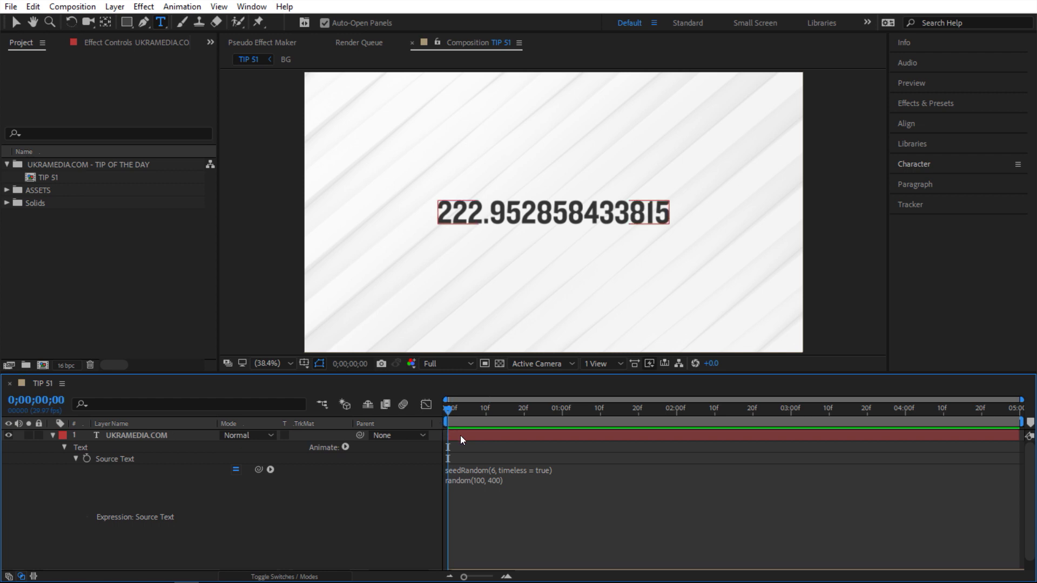
pyautogui.click(527, 467)
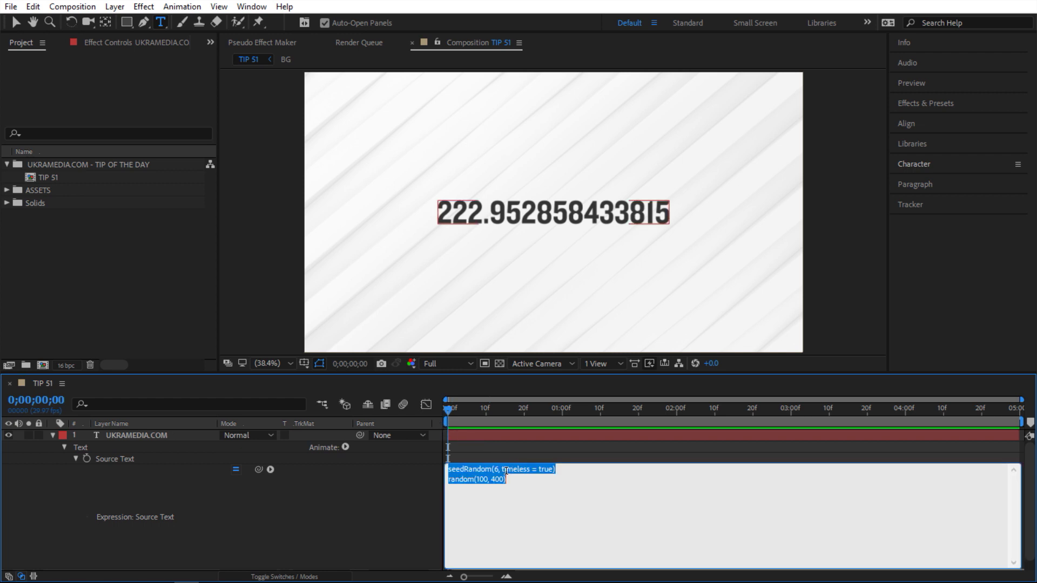
pyautogui.click(498, 468)
pyautogui.doubleClick(496, 469)
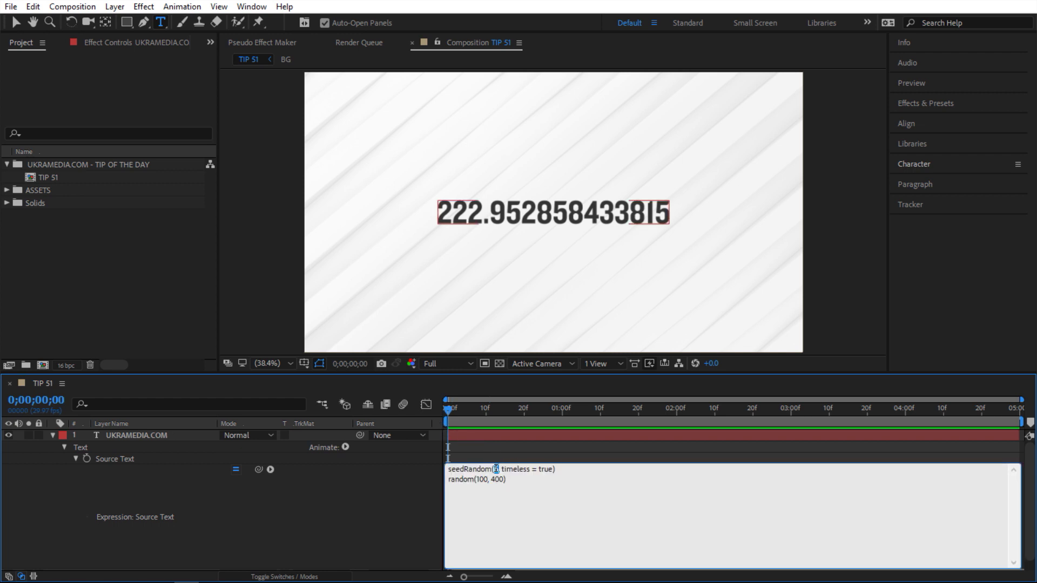
pyautogui.write('8')
pyautogui.click(414, 480)
pyautogui.moveTo(454, 420); pyautogui.dragTo(437, 430)
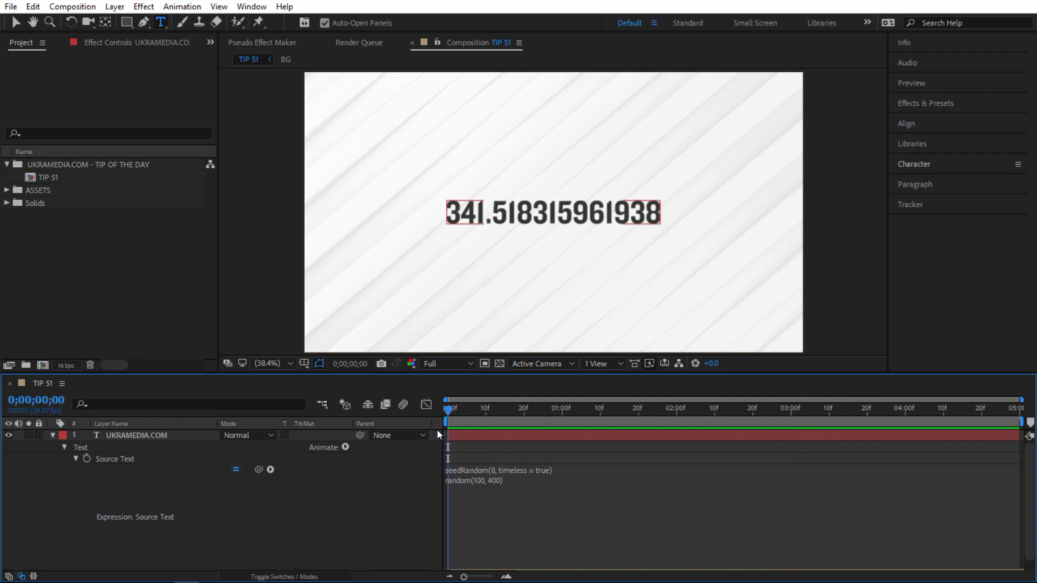
# Replace the seed value 8 in seedRandom with the variable seed
pyautogui.click(501, 473)
pyautogui.click(501, 468)
pyautogui.doubleClick(496, 469)
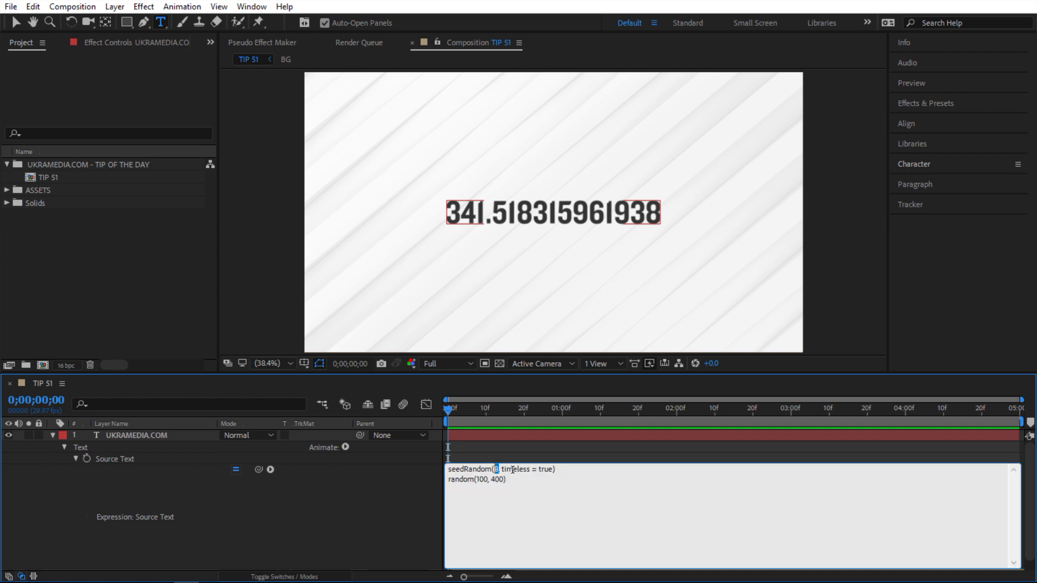
pyautogui.write('seed,')
# Add a new first line seed = time/.5 and select its time/.5 part
pyautogui.click(448, 470)
pyautogui.press('Return')
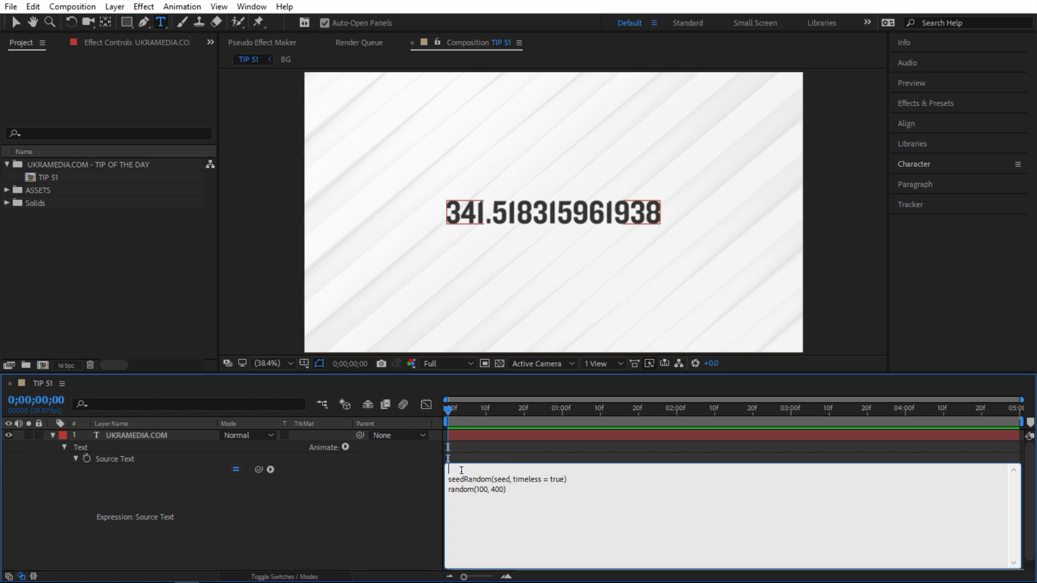
pyautogui.write('seed = time/.5')
pyautogui.moveTo(498, 470); pyautogui.dragTo(473, 471)
pyautogui.hotkey('ctrl', 'c')
# Replace the whole Source Text expression with time/.5 and scrub to watch the value grow
pyautogui.click(417, 503)
pyautogui.click(487, 508)
pyautogui.hotkey('ctrl', 'v')
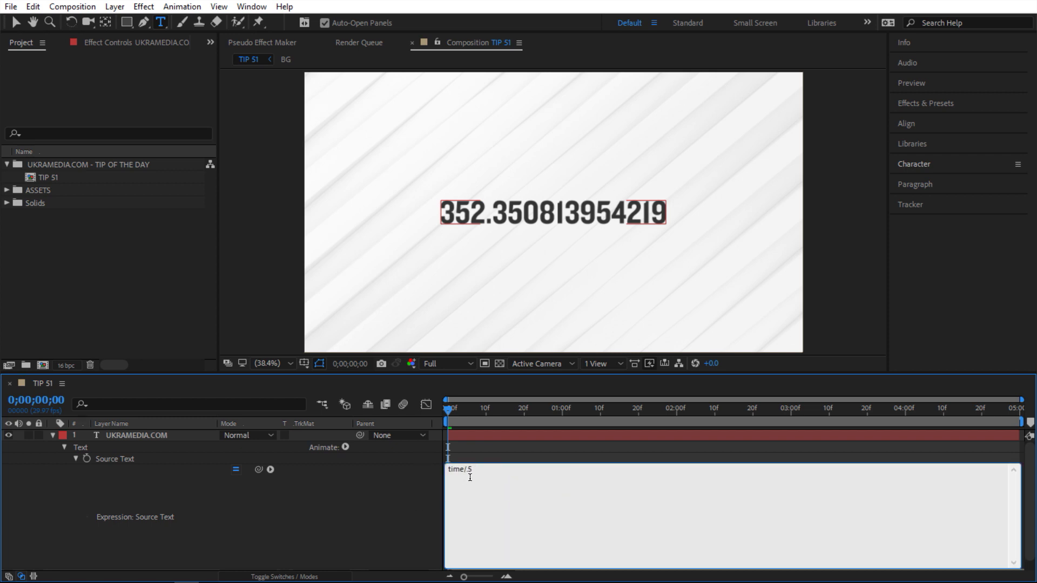
pyautogui.click(417, 489)
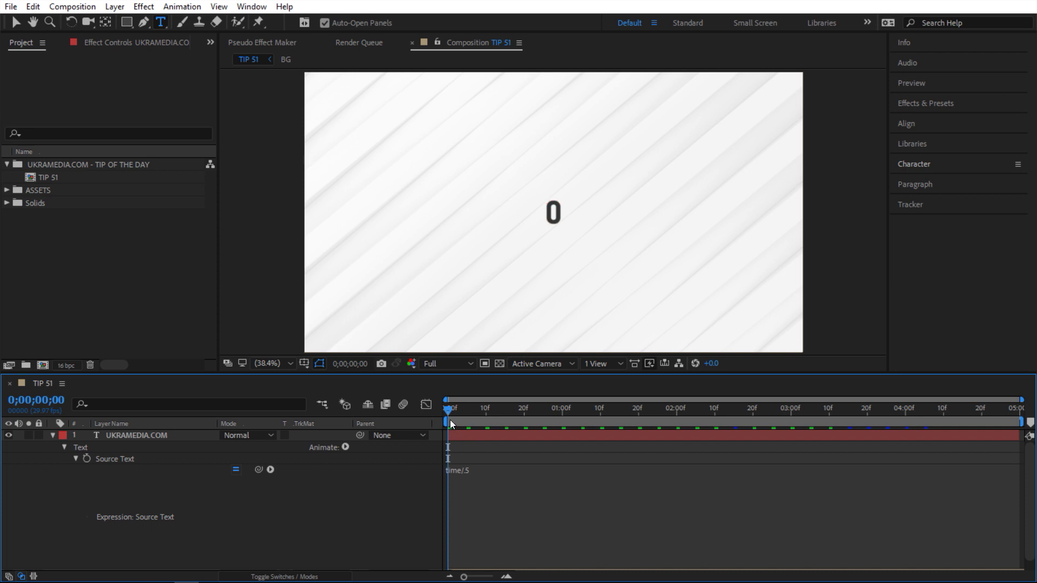
pyautogui.moveTo(451, 412); pyautogui.dragTo(484, 413)
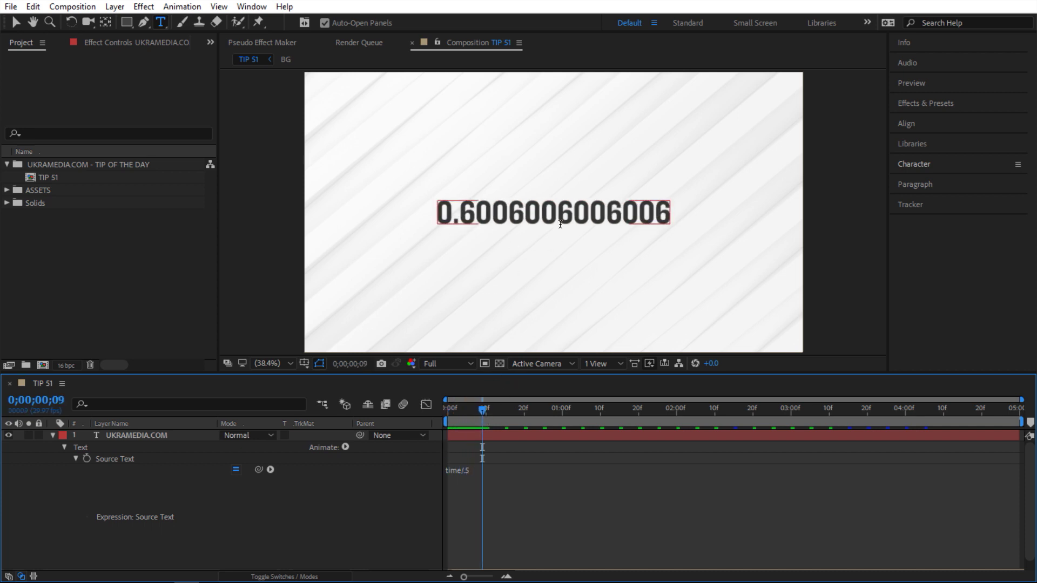
pyautogui.moveTo(495, 411); pyautogui.dragTo(471, 414)
# Wrap it as Math.floor(time/.5) and scrub to see stepped whole numbers
pyautogui.click(452, 469)
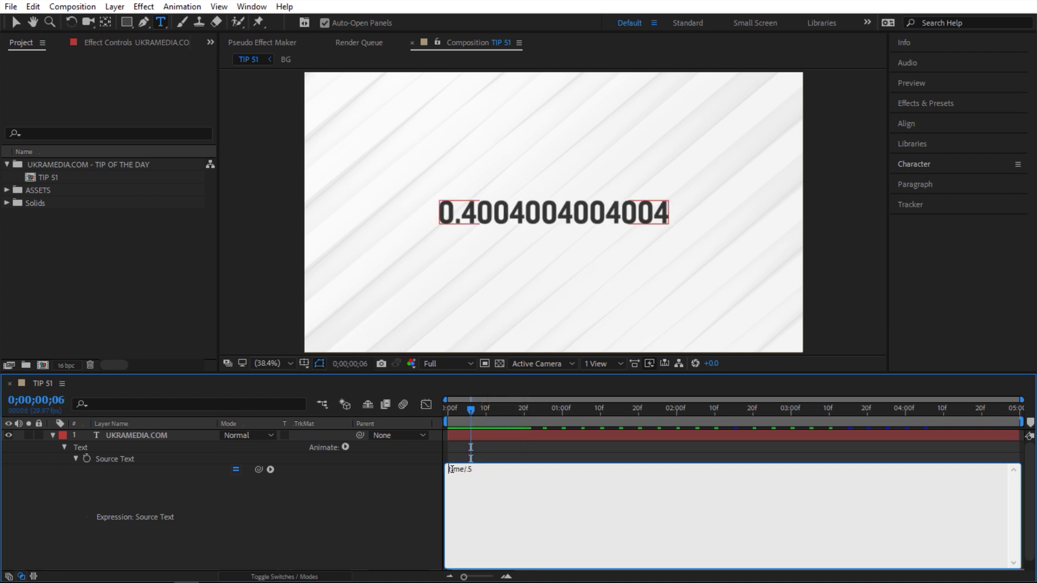
pyautogui.write('Math.floor(')
pyautogui.click(534, 469)
pyautogui.click(416, 478)
pyautogui.moveTo(461, 415); pyautogui.dragTo(601, 414)
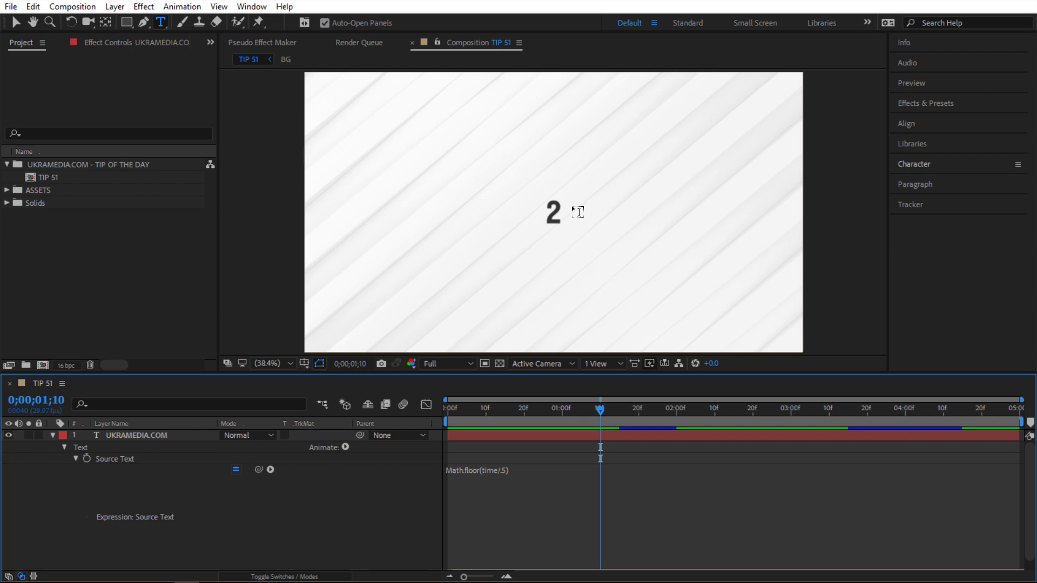
# Set the seed line to Math.floor(time/.5) and preview the stepped random number
pyautogui.click(539, 475)
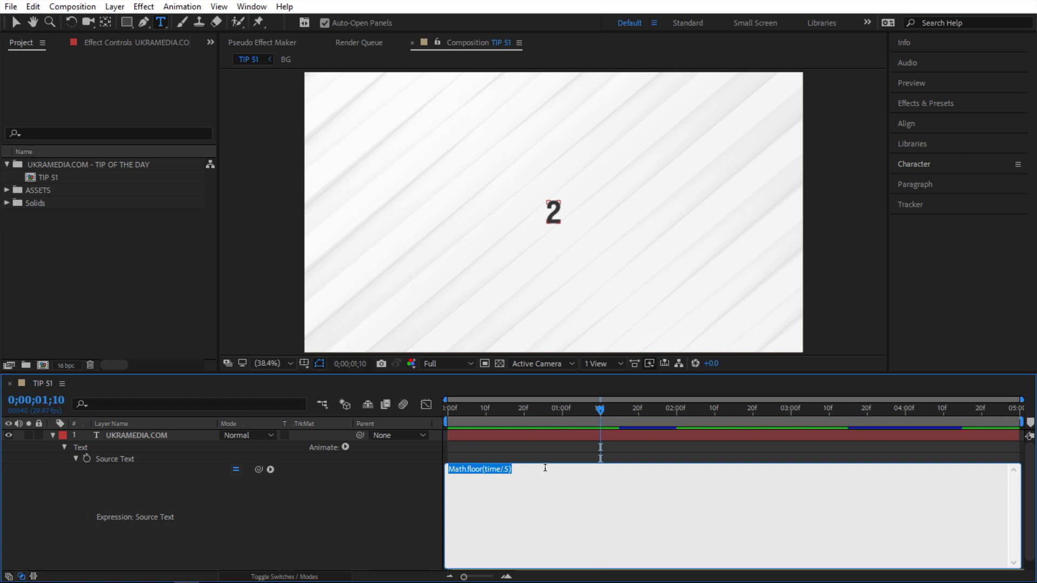
pyautogui.click(412, 482)
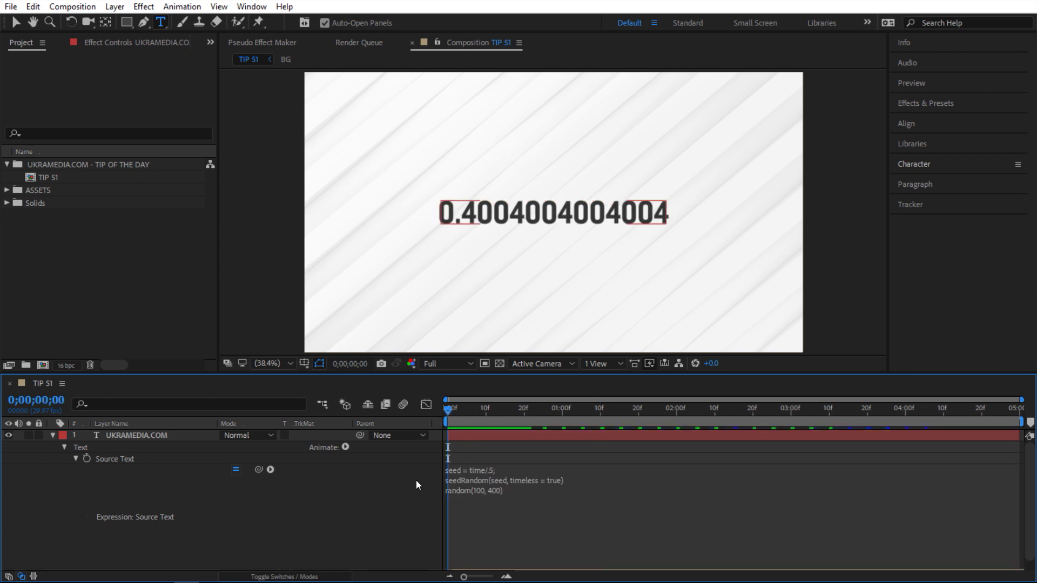
pyautogui.click(501, 471)
pyautogui.click(496, 469)
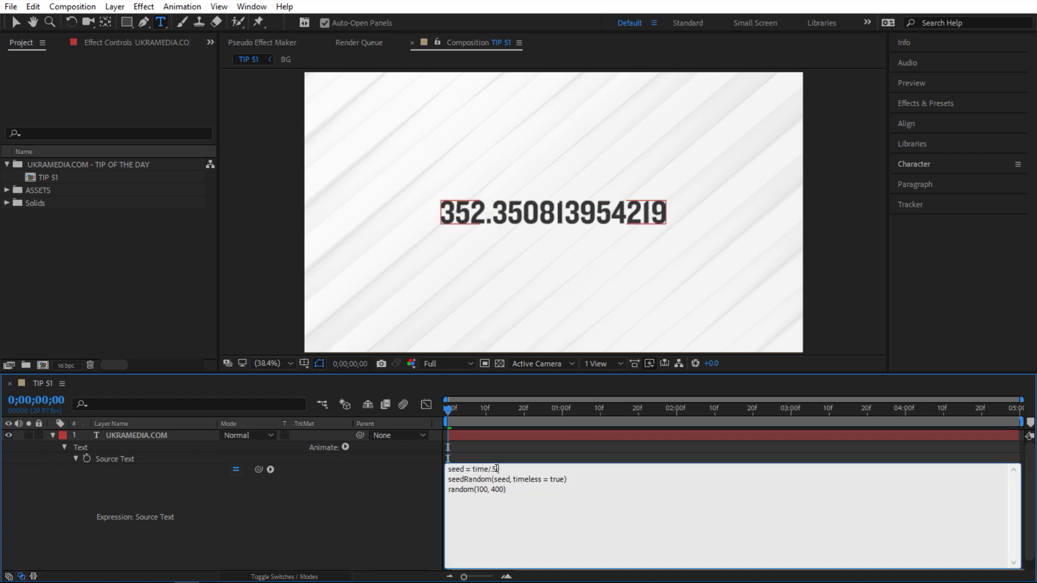
pyautogui.moveTo(495, 469); pyautogui.dragTo(473, 469)
pyautogui.write('Math.floor(time/.5);')
pyautogui.click(432, 459)
pyautogui.press('space')
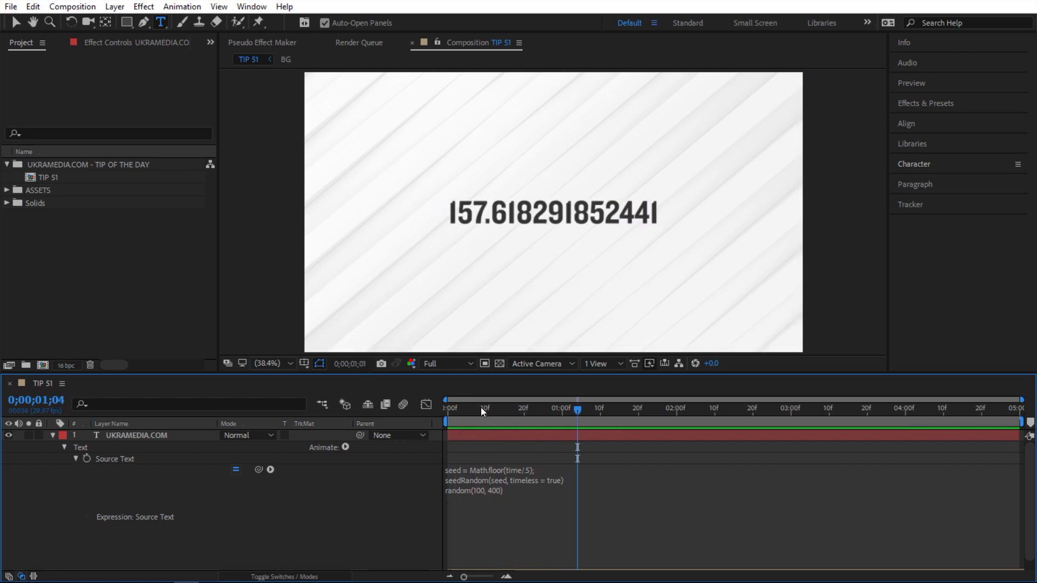
pyautogui.click(445, 408)
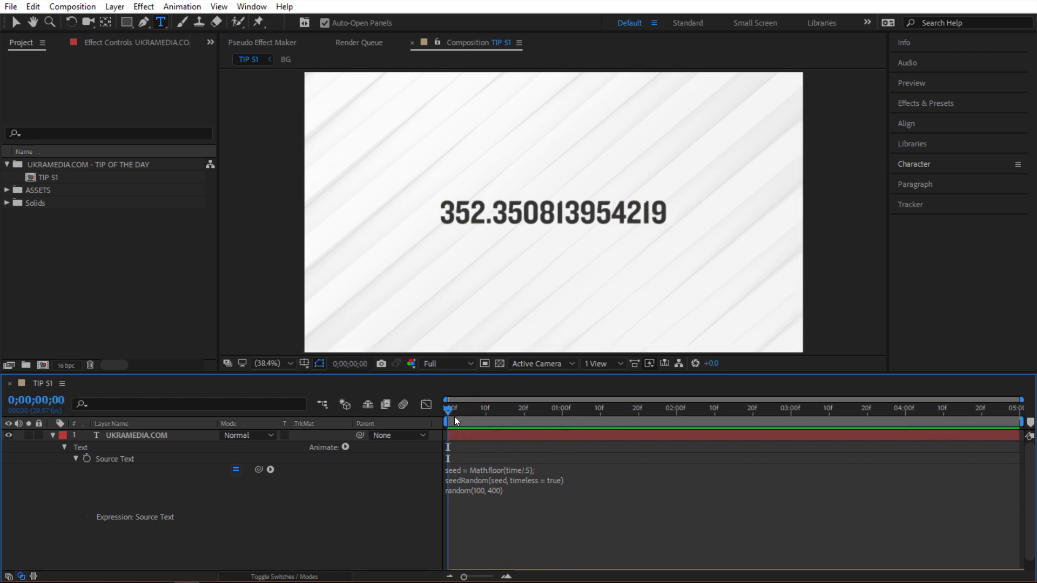
pyautogui.moveTo(455, 416); pyautogui.dragTo(543, 420)
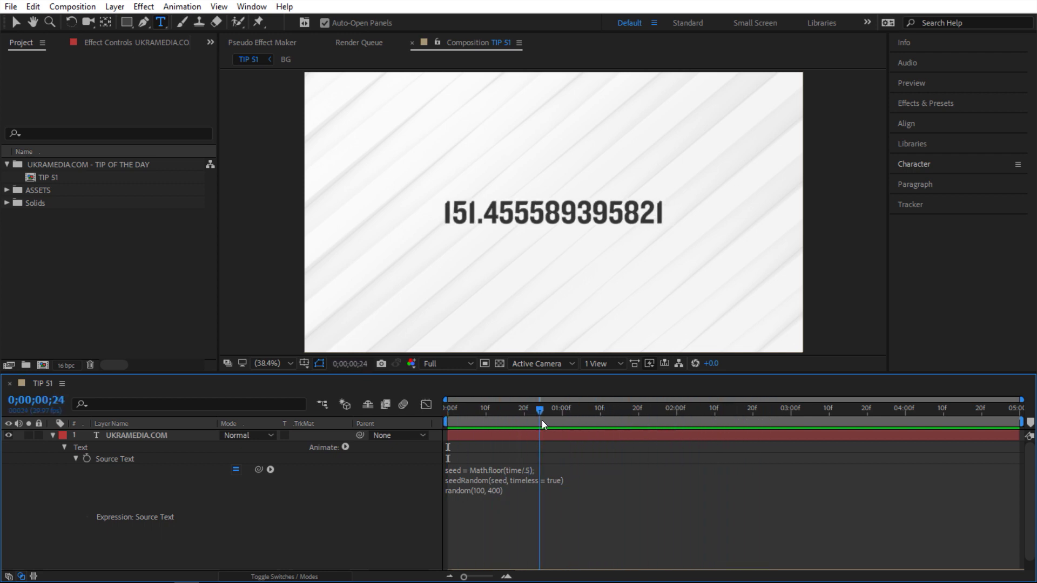
# Change the seed divisor to 2 so a new value appears every 2 seconds
pyautogui.click(547, 433)
pyautogui.click(527, 478)
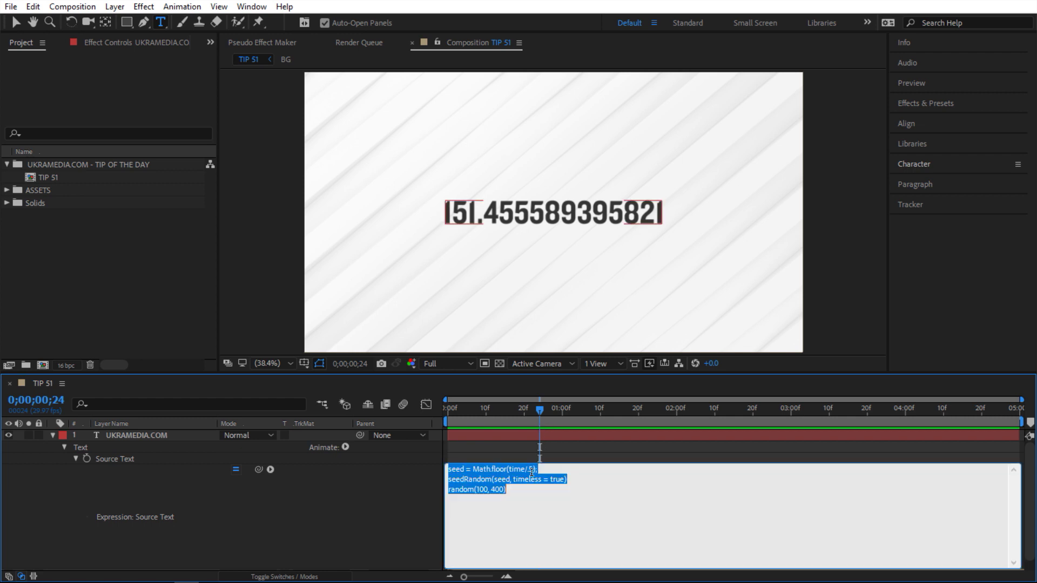
pyautogui.click(529, 469)
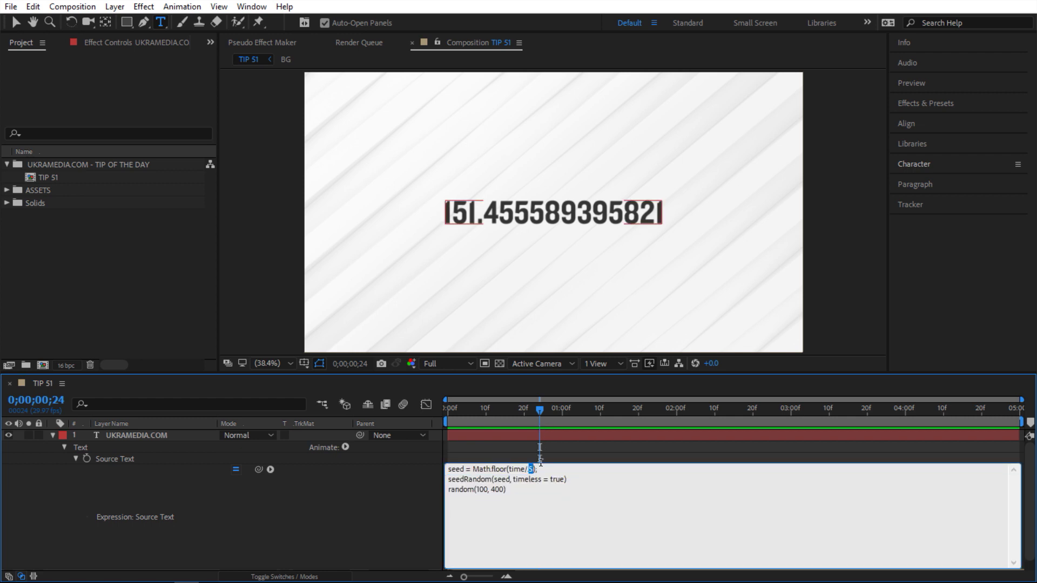
pyautogui.moveTo(512, 423); pyautogui.dragTo(550, 410)
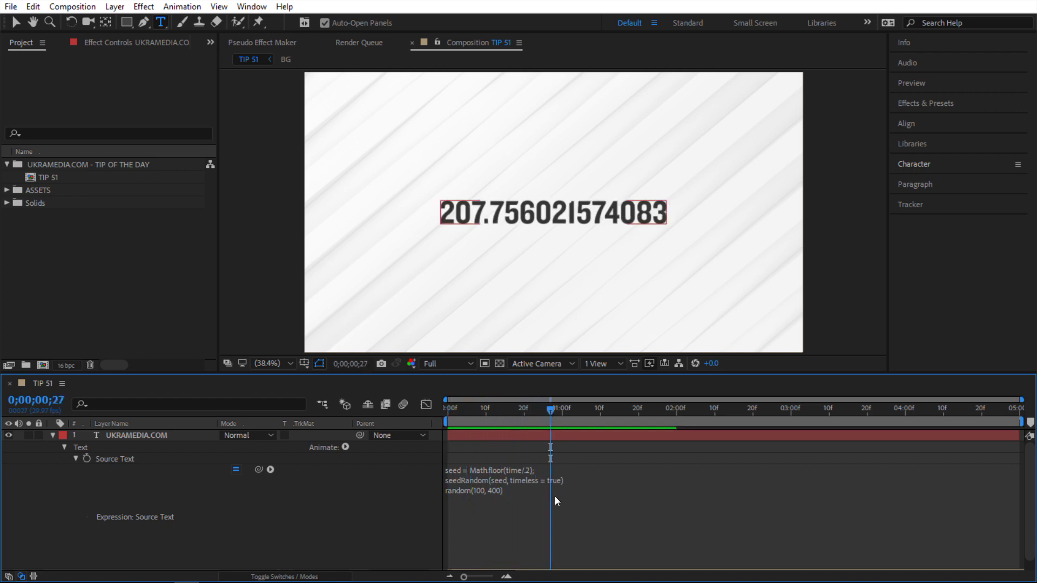
# Copy the Source Text expression and paste it as an expression on the layer's Rotation
pyautogui.click(533, 495)
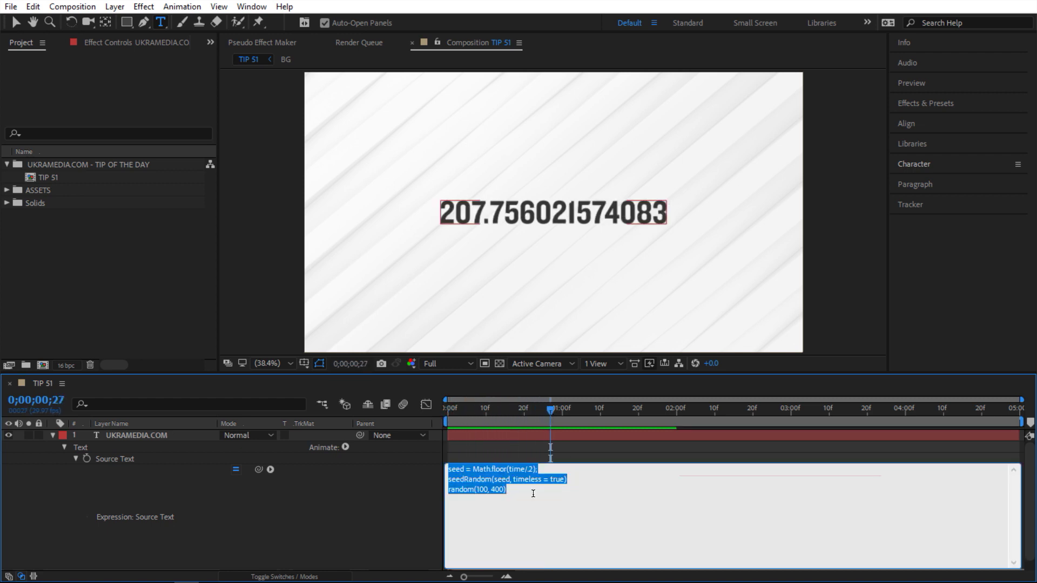
pyautogui.hotkey('ctrl', 'c')
pyautogui.click(183, 475)
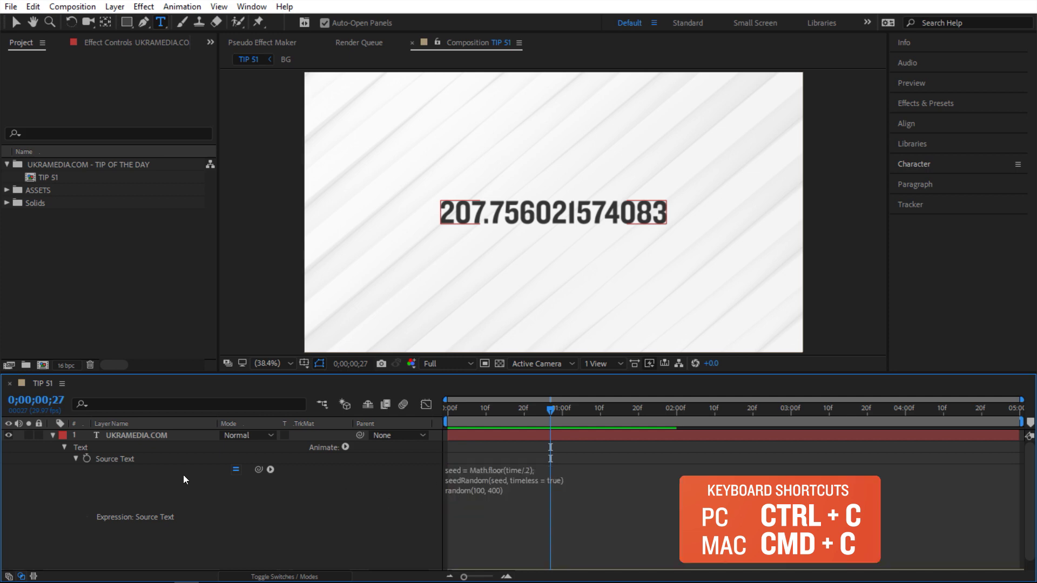
pyautogui.click(138, 438)
pyautogui.press('r')
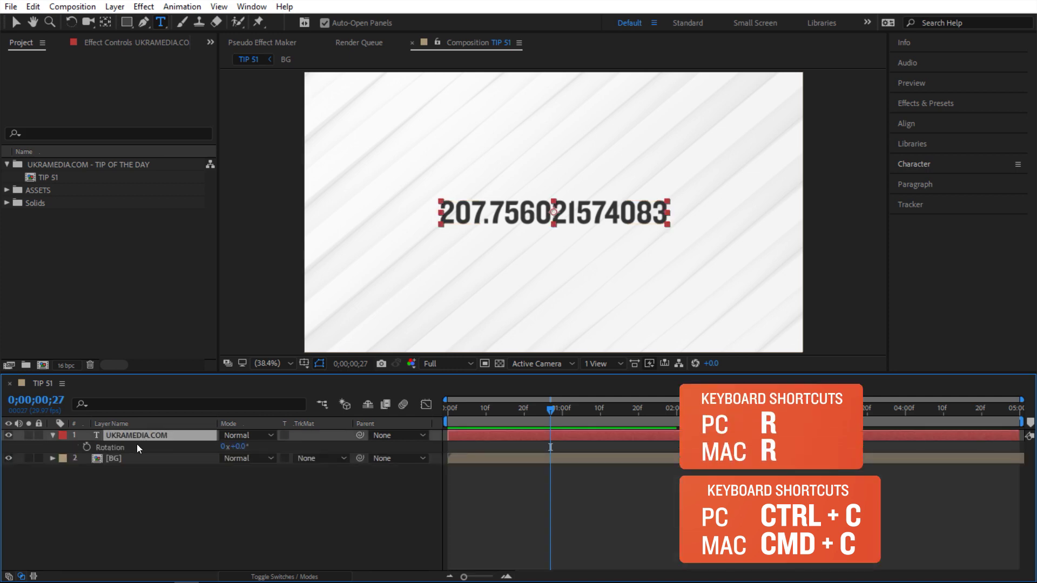
pyautogui.keyDown('alt'); pyautogui.click(87, 447); pyautogui.keyUp('alt')
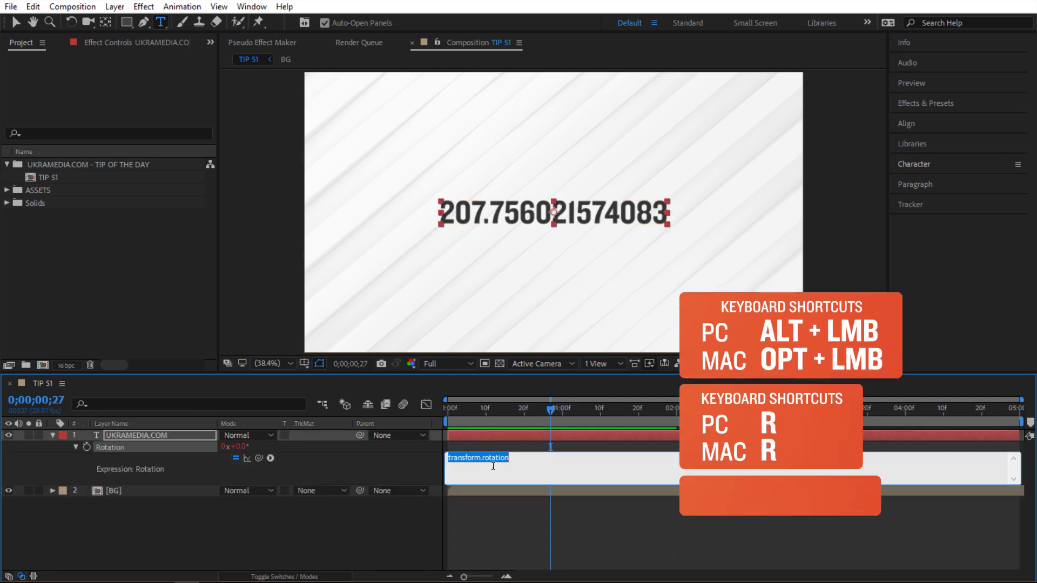
pyautogui.hotkey('ctrl', 'v')
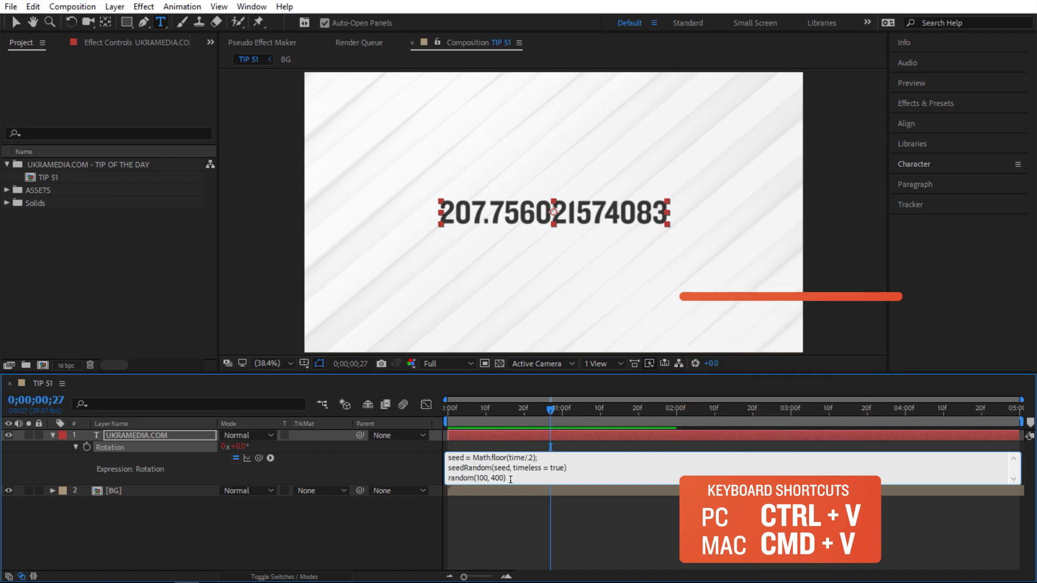
# Change the Rotation expression's range to random(90, -90)
pyautogui.moveTo(489, 479)
pyautogui.mouseDown()
pyautogui.moveTo(476, 479)
pyautogui.moveTo(488, 479)
pyautogui.mouseUp()
pyautogui.write('90, ')
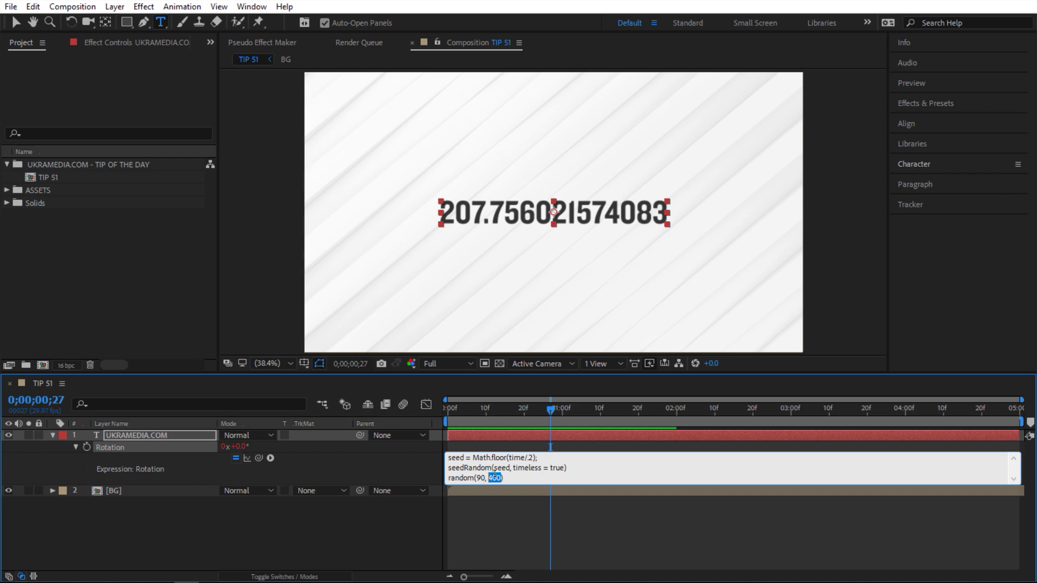
pyautogui.write('-90')
pyautogui.click(423, 462)
# Preview the randomly rotating number from the start of the comp
pyautogui.moveTo(474, 429); pyautogui.dragTo(431, 419)
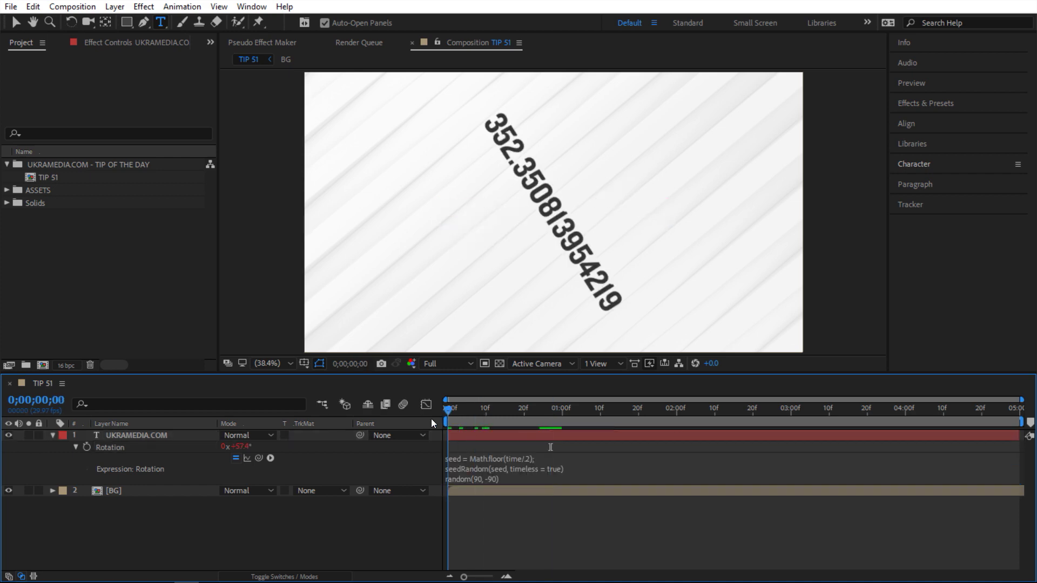
pyautogui.press('space')
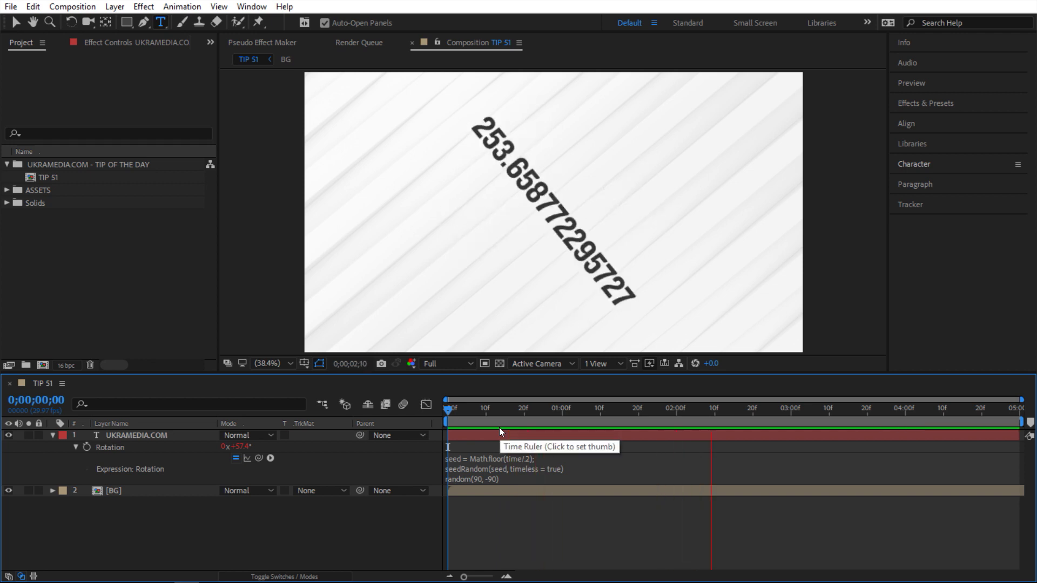
pyautogui.press('space')
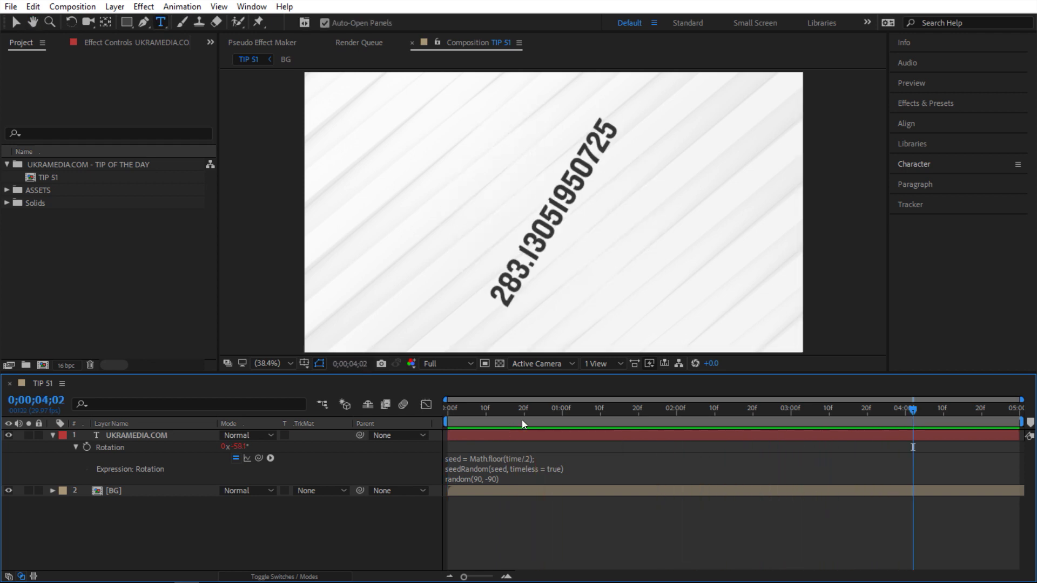
pyautogui.moveTo(521, 419)
pyautogui.mouseDown()
pyautogui.moveTo(501, 415)
pyautogui.moveTo(517, 415)
pyautogui.mouseUp()
# Insert a decimal point into the Rotation expression's divisor and preview the faster stepping
pyautogui.click(530, 457)
pyautogui.click(532, 458)
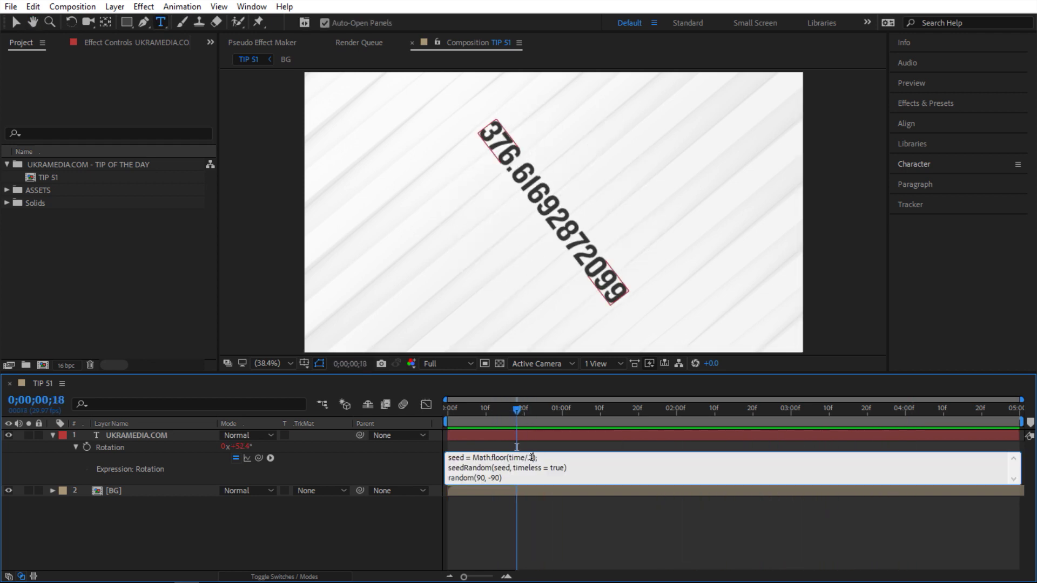
pyautogui.write('.')
pyautogui.click(400, 465)
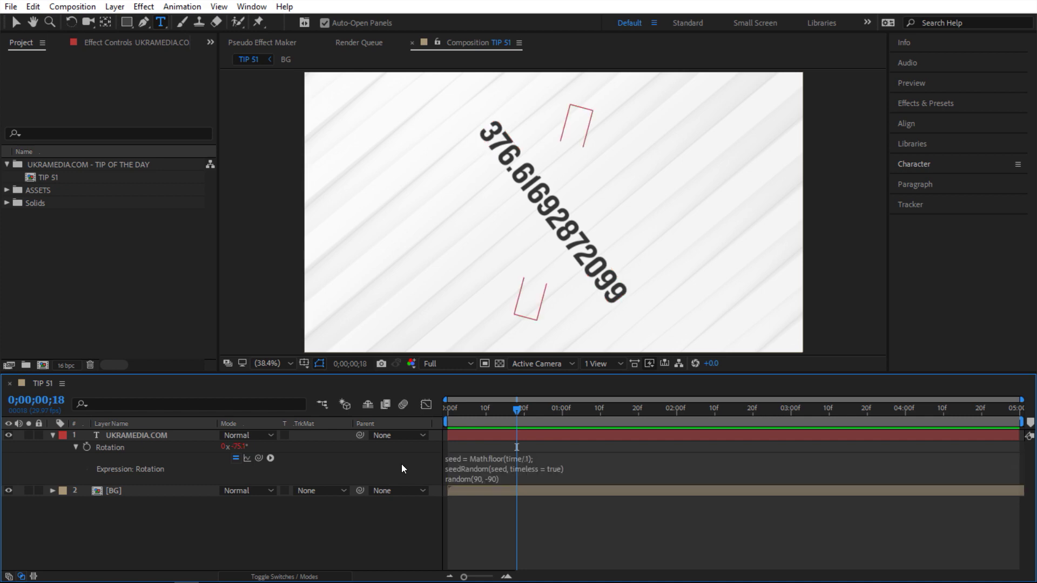
pyautogui.press('space')
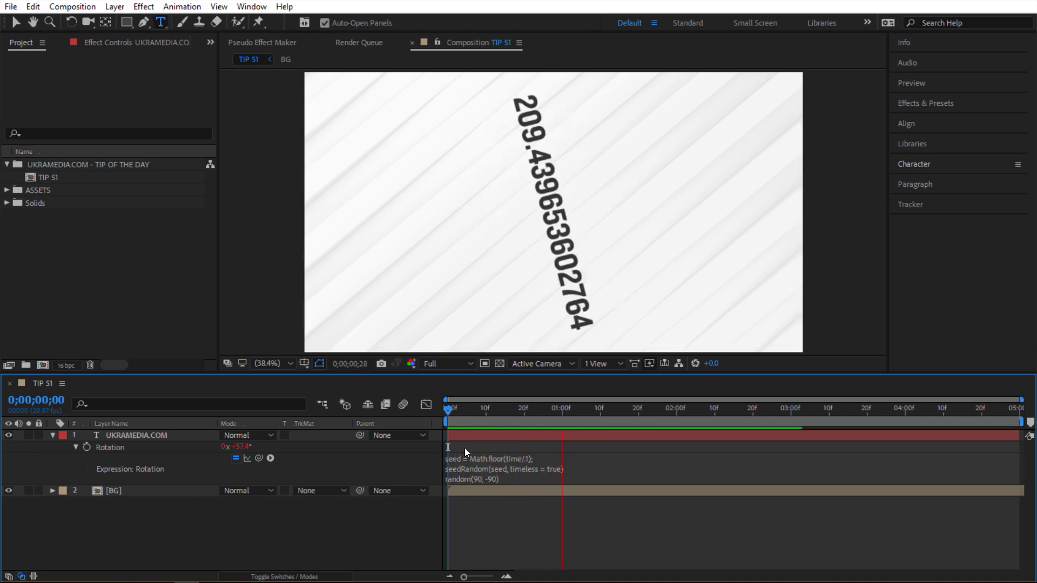
# Change the divisor to Math.floor(time/.5) and preview the half-second rotation steps
pyautogui.click(530, 457)
pyautogui.click(529, 457)
pyautogui.press('BackSpace')
pyautogui.write('5')
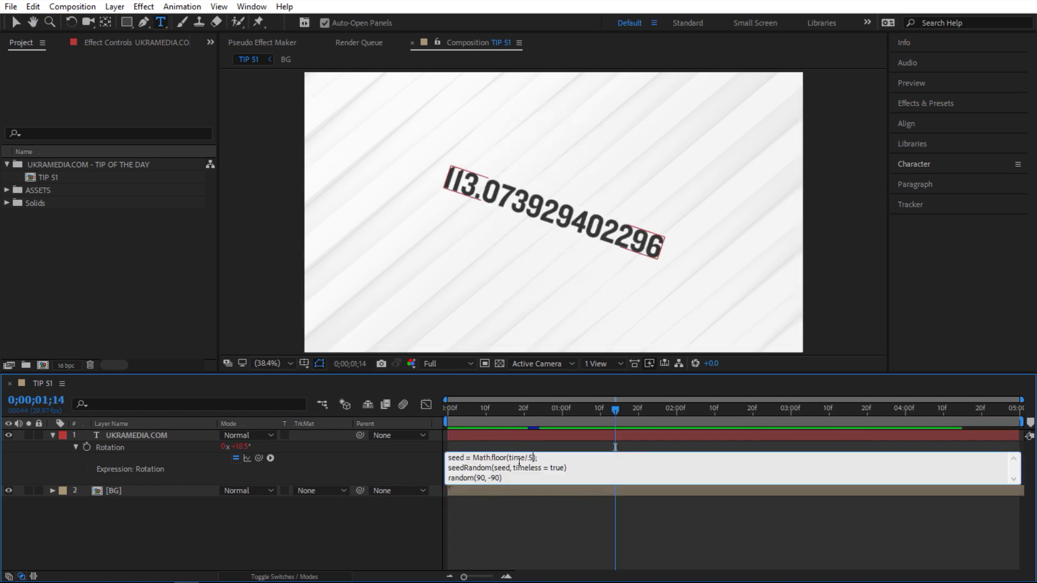
pyautogui.click(434, 468)
pyautogui.press('space')
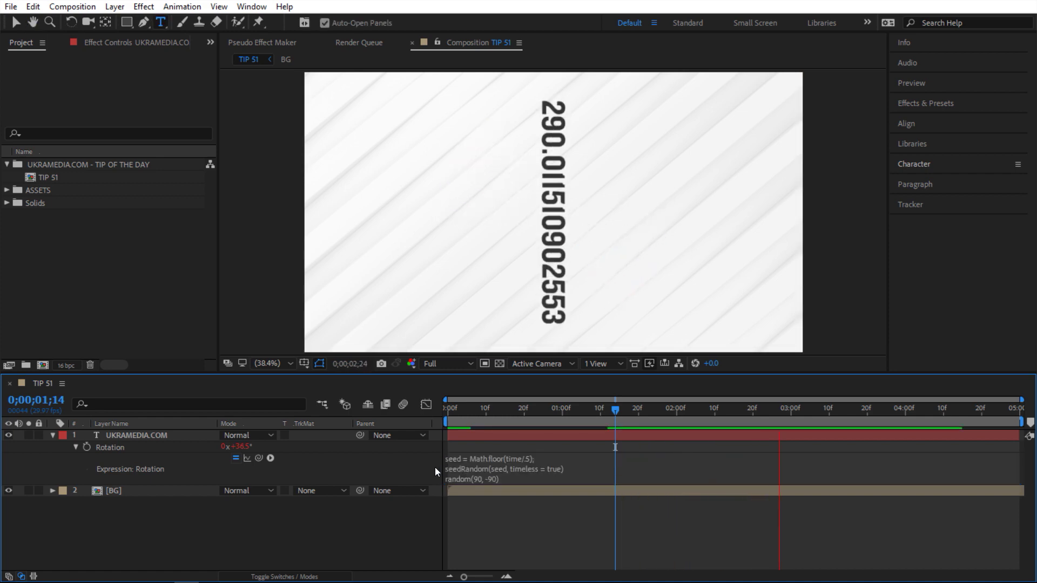